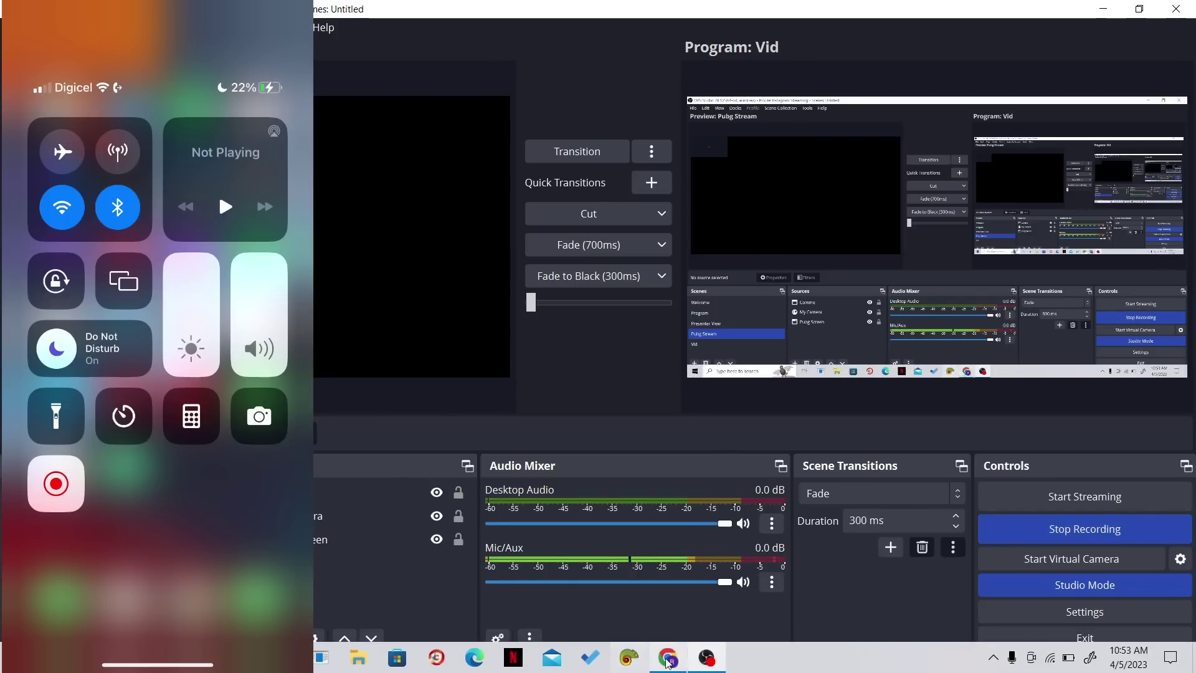
Step: Bring Chrome forward from the taskbar and open a new tab with Ctrl+T
{"action": "left_click", "coordinate": [668, 657]}
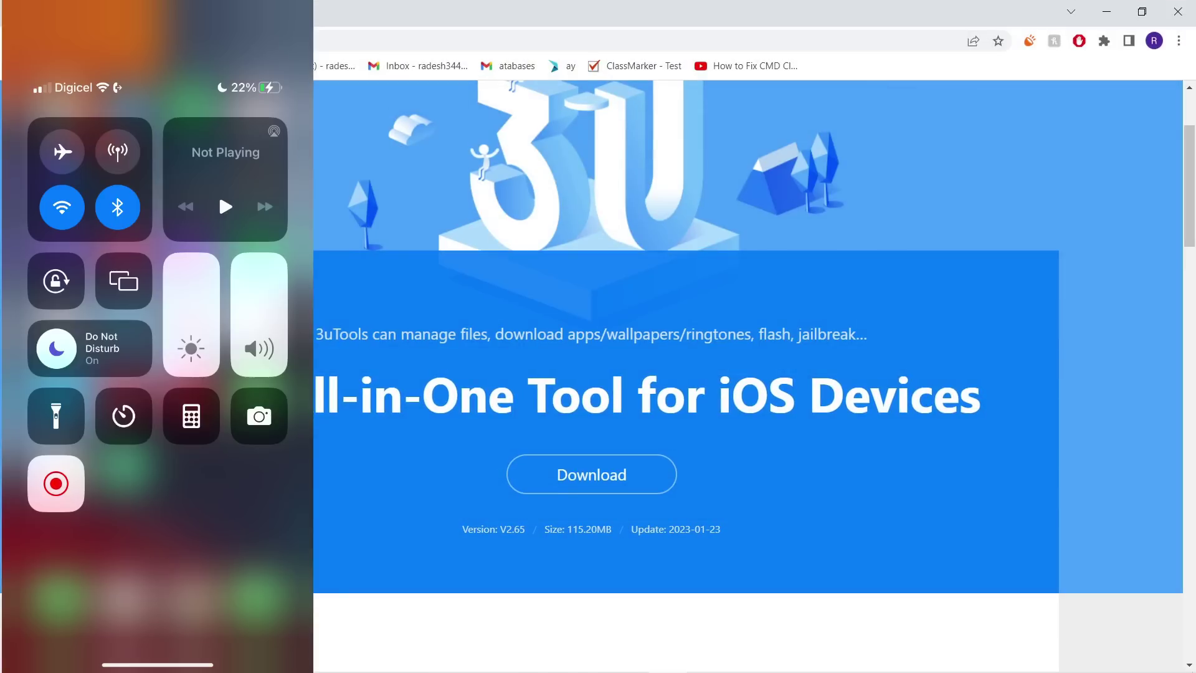
{"action": "key", "text": "ctrl+t"}
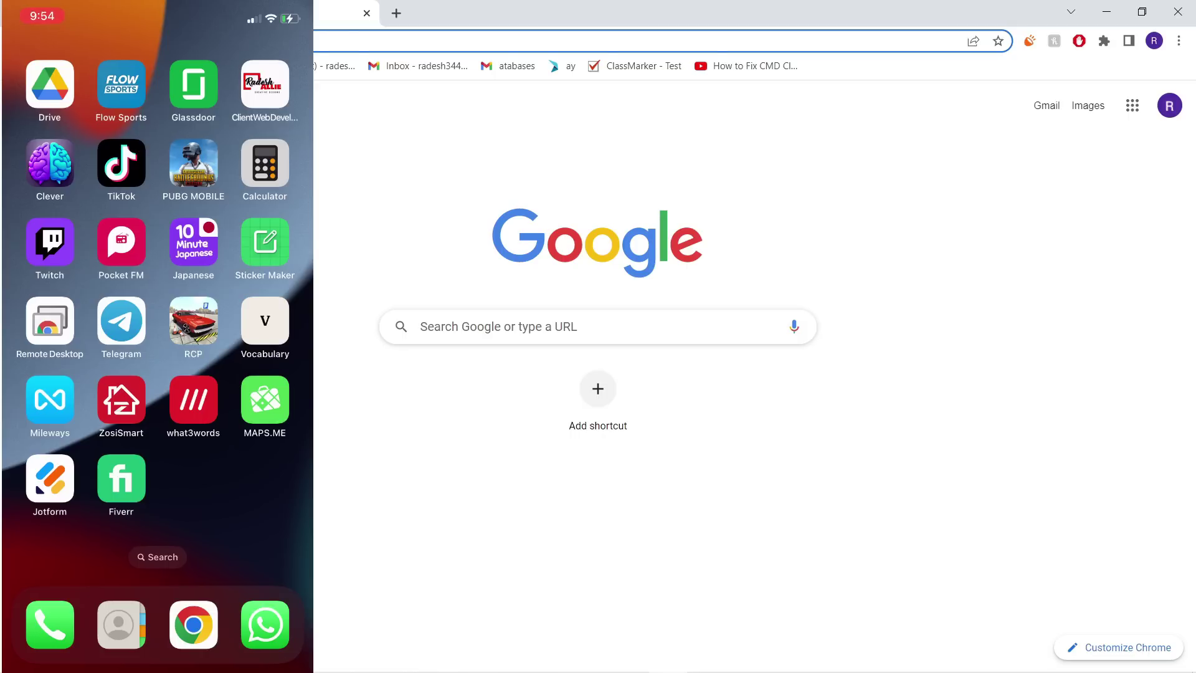
{"action": "key", "text": "ctrl+w"}
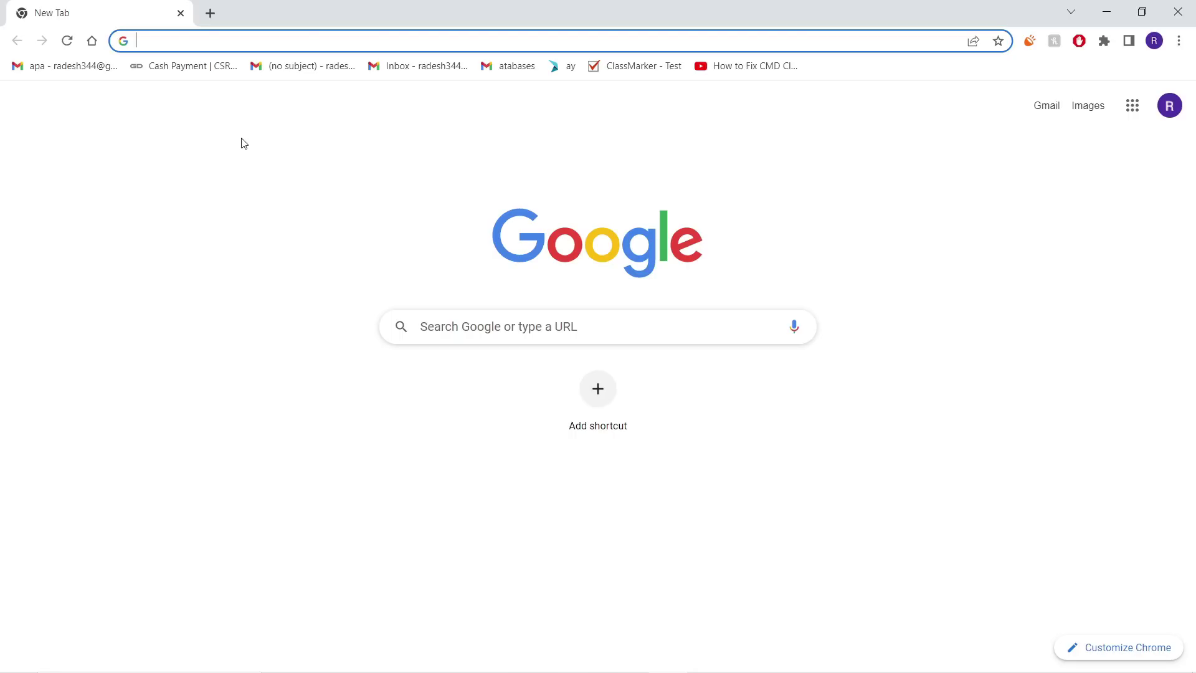
Step: Go to 3u.com and scroll the 3uTools homepage to the V2.65 Download button
{"action": "type", "text": "3u.com"}
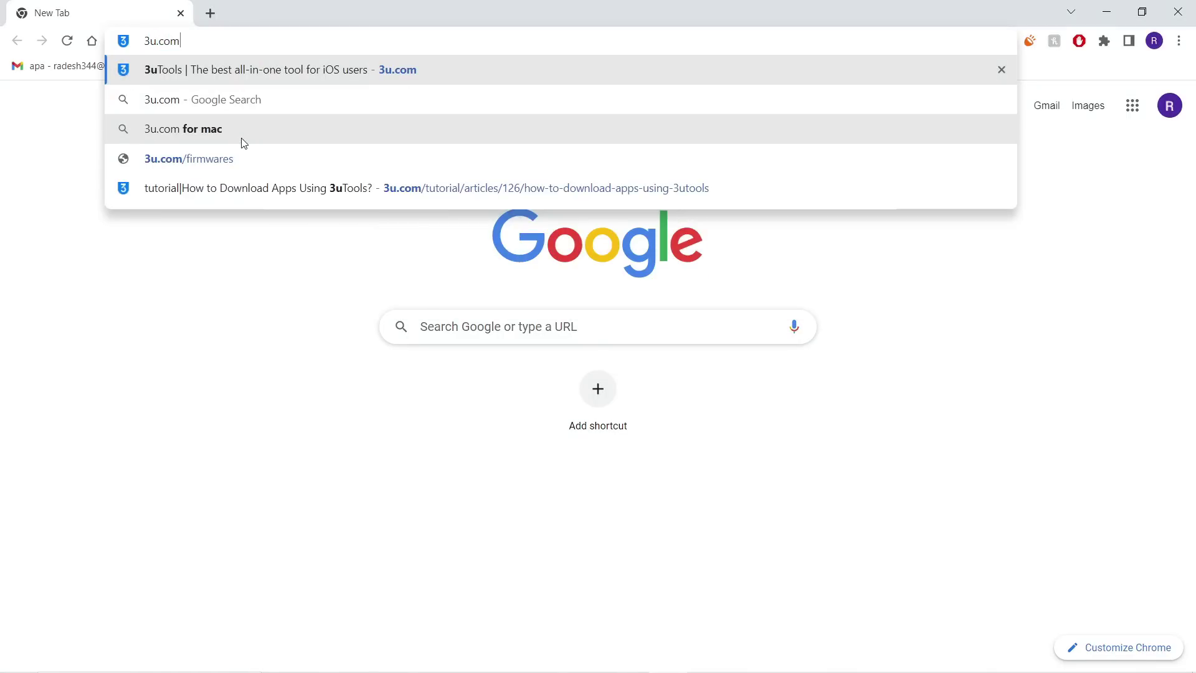
{"action": "key", "text": "Return"}
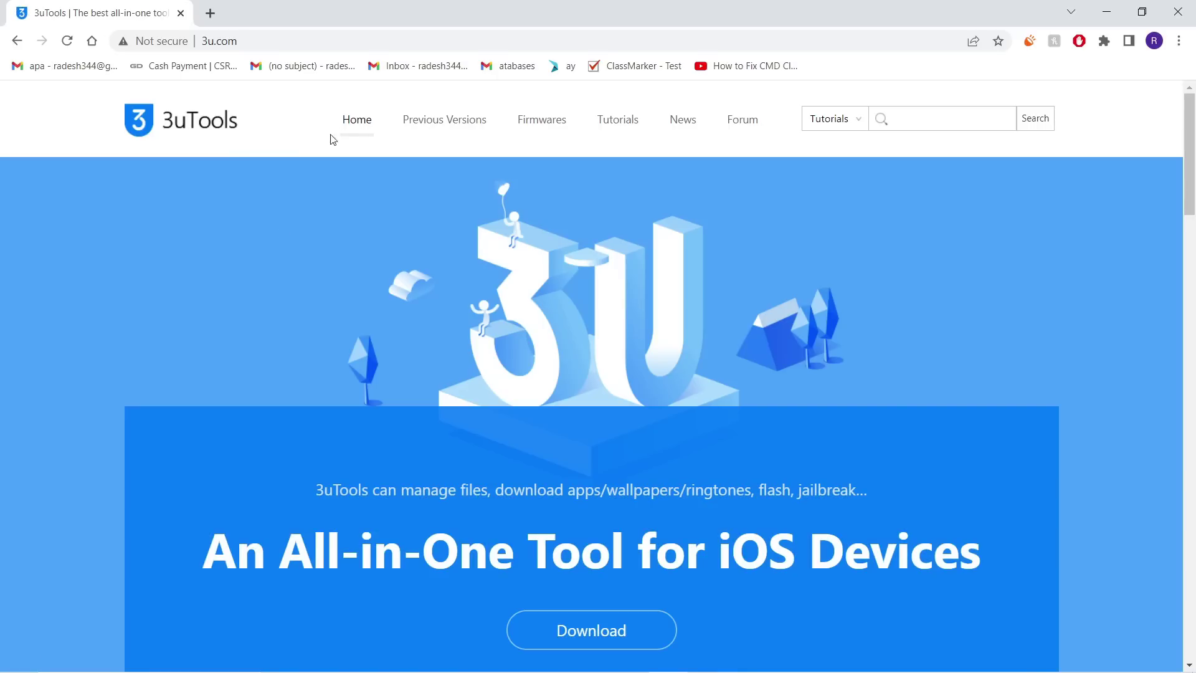
{"action": "left_click", "coordinate": [354, 123]}
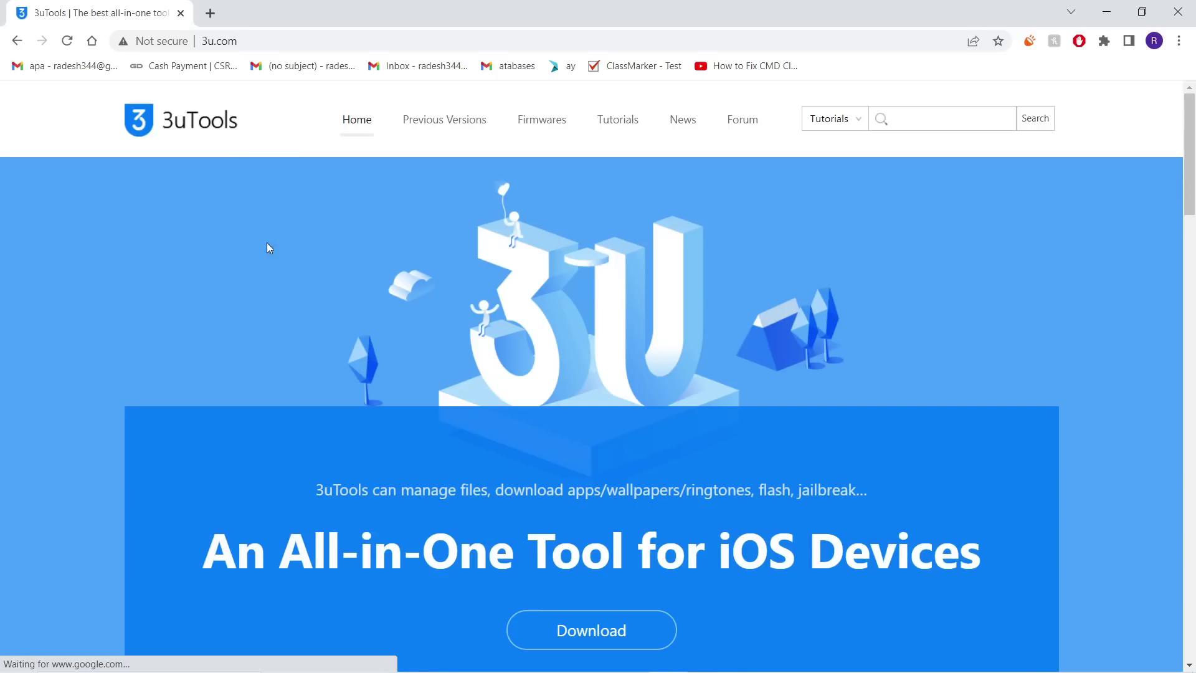
{"action": "scroll", "coordinate": [290, 318], "scroll_direction": "down", "scroll_amount": 1}
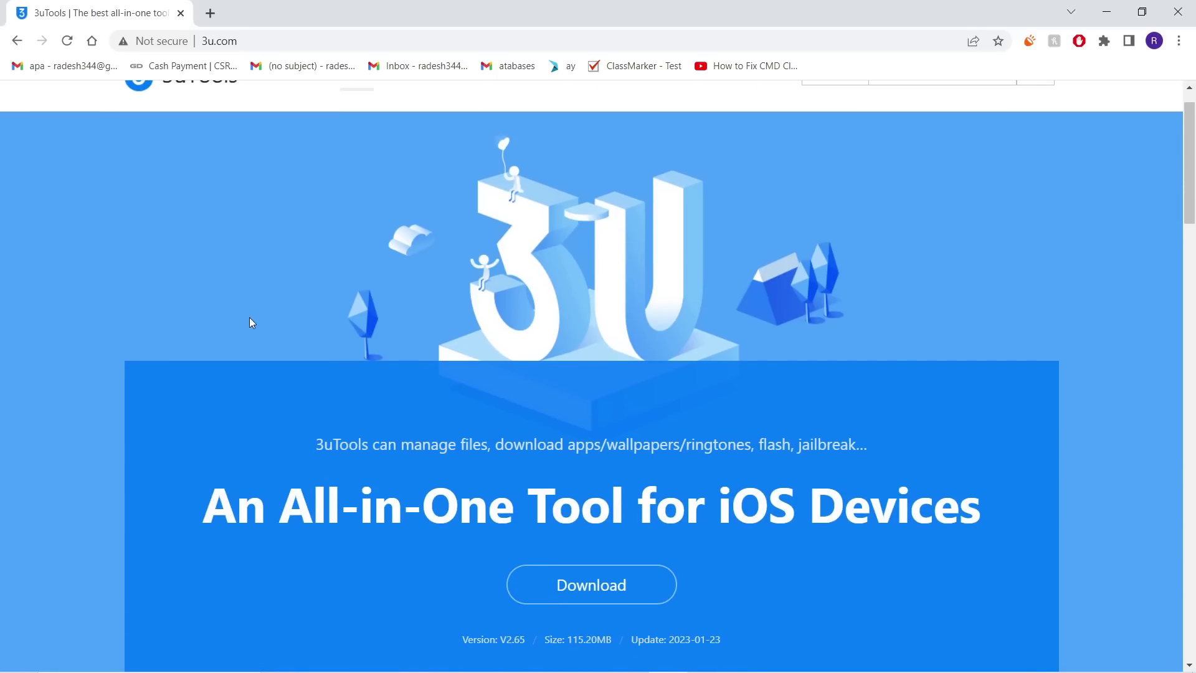
{"action": "scroll", "coordinate": [249, 322], "scroll_direction": "down", "scroll_amount": 2}
{"action": "scroll", "coordinate": [249, 322], "scroll_direction": "up", "scroll_amount": 3}
{"action": "scroll", "coordinate": [249, 322], "scroll_direction": "down", "scroll_amount": 1}
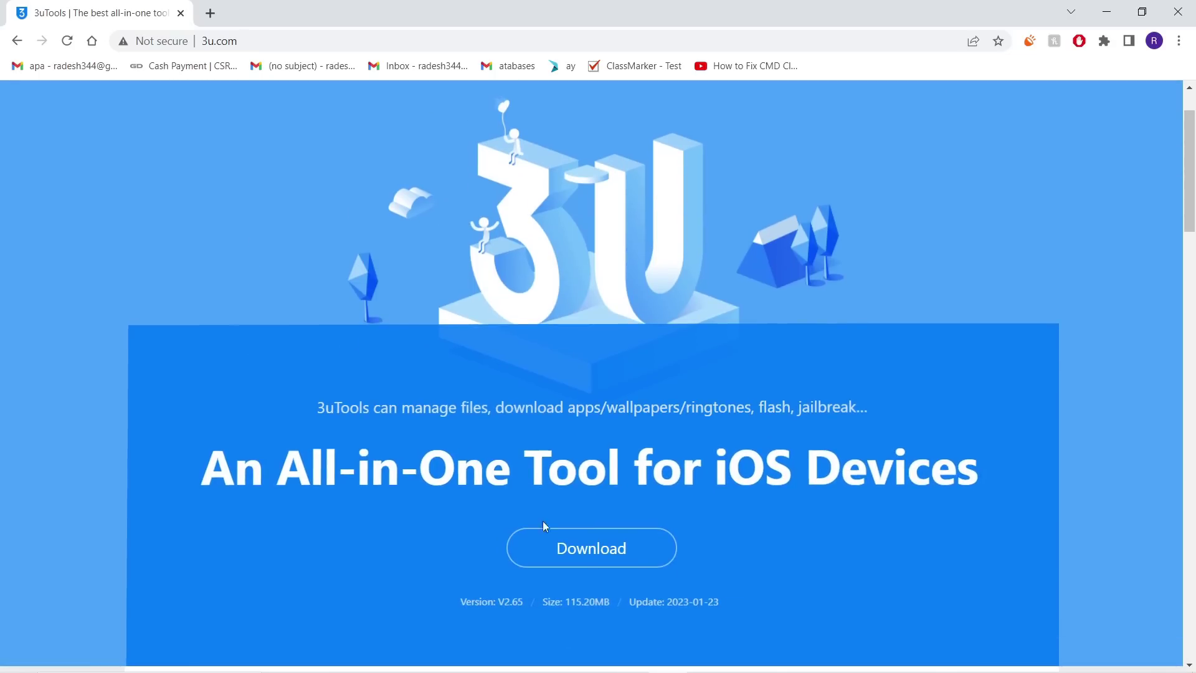
Step: Download the 3uTools_v2.65 installer and run the .exe from the download bar
{"action": "left_click", "coordinate": [567, 552]}
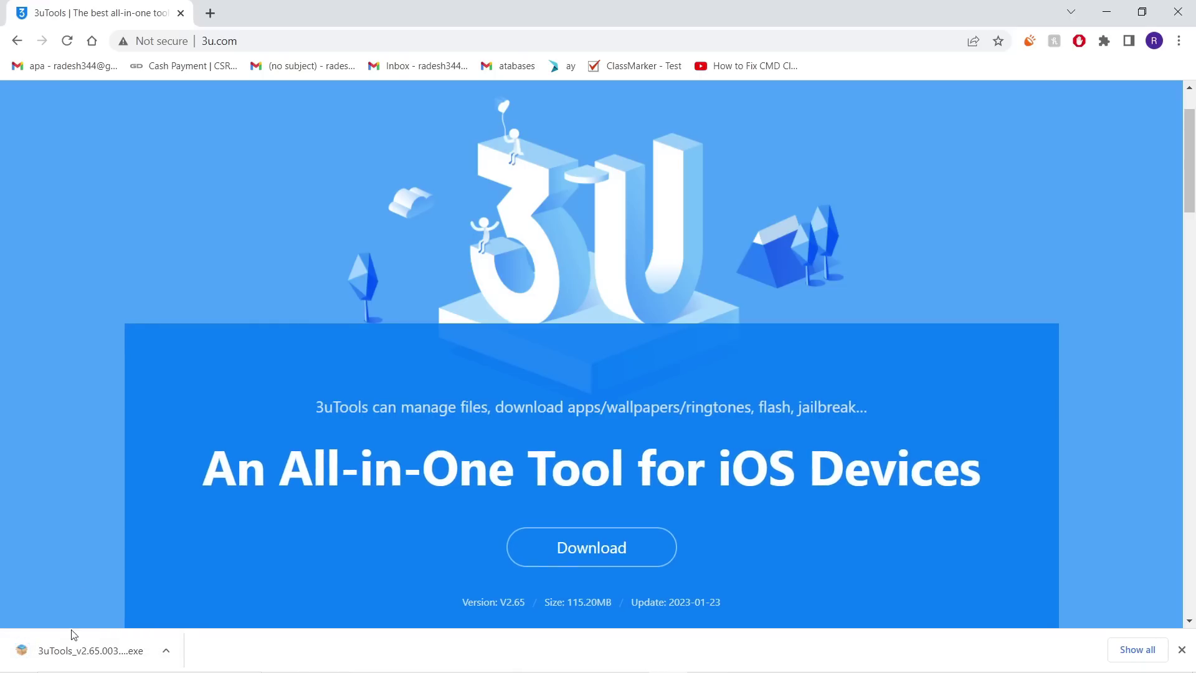
{"action": "left_click", "coordinate": [64, 656]}
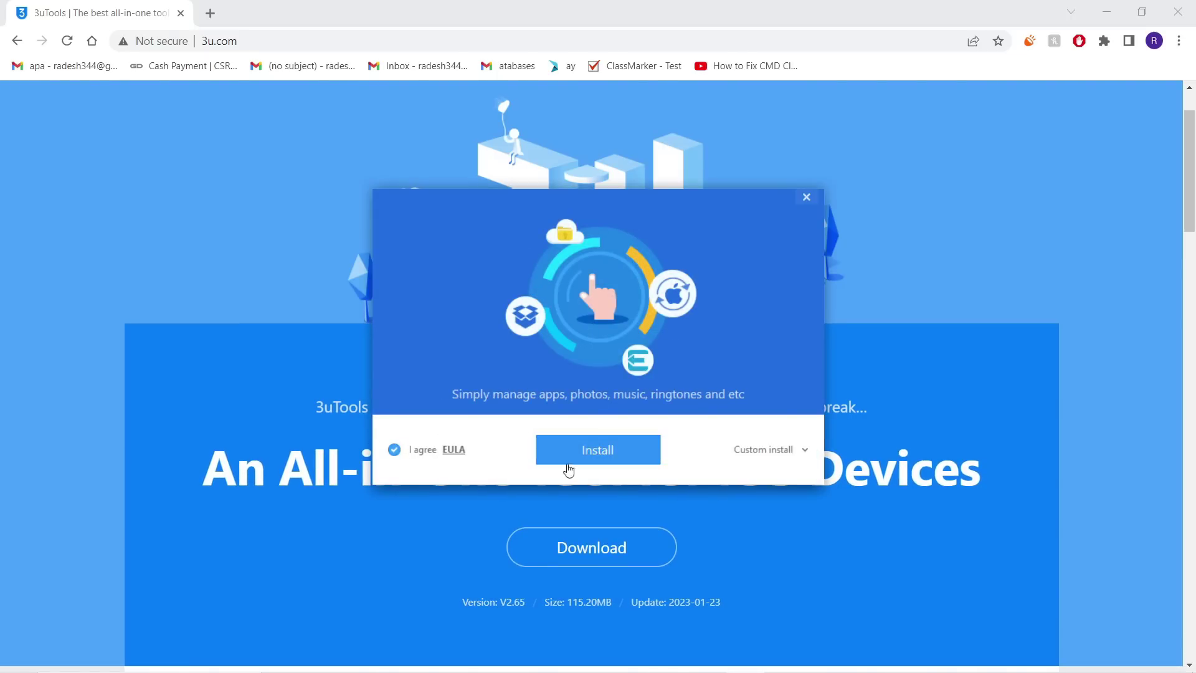
Step: Install 3uTools V2.65 with 'I agree EULA' ticked and launch it once setup succeeds
{"action": "left_click", "coordinate": [596, 456]}
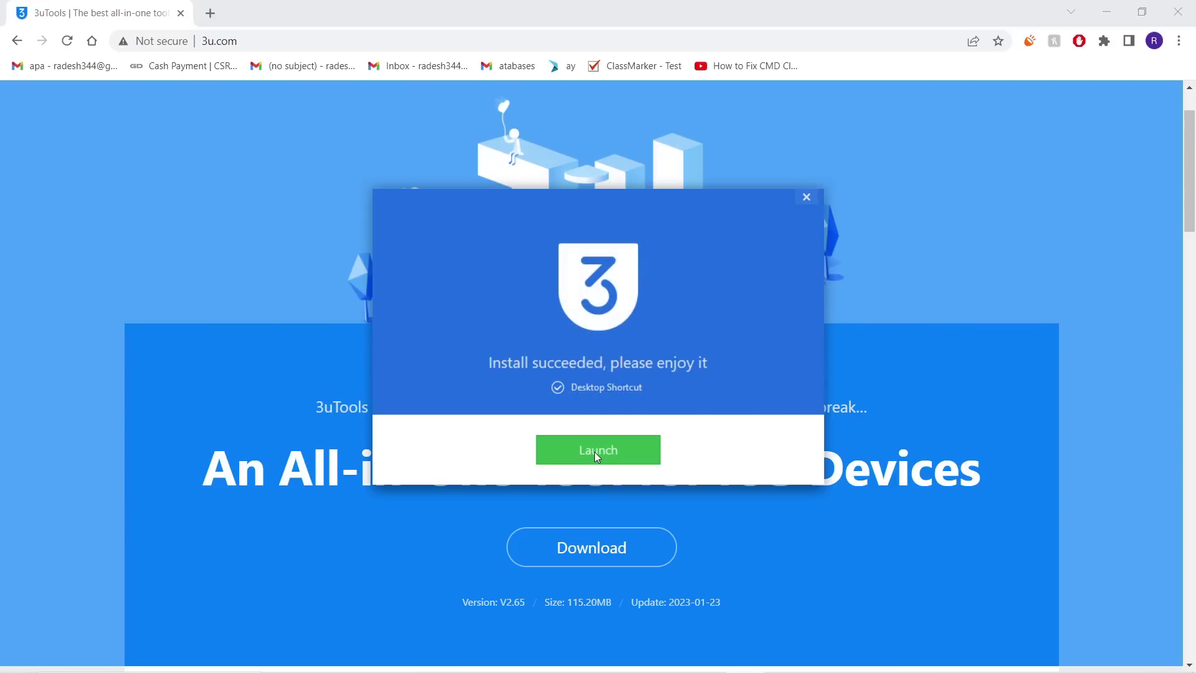
{"action": "left_click", "coordinate": [607, 459]}
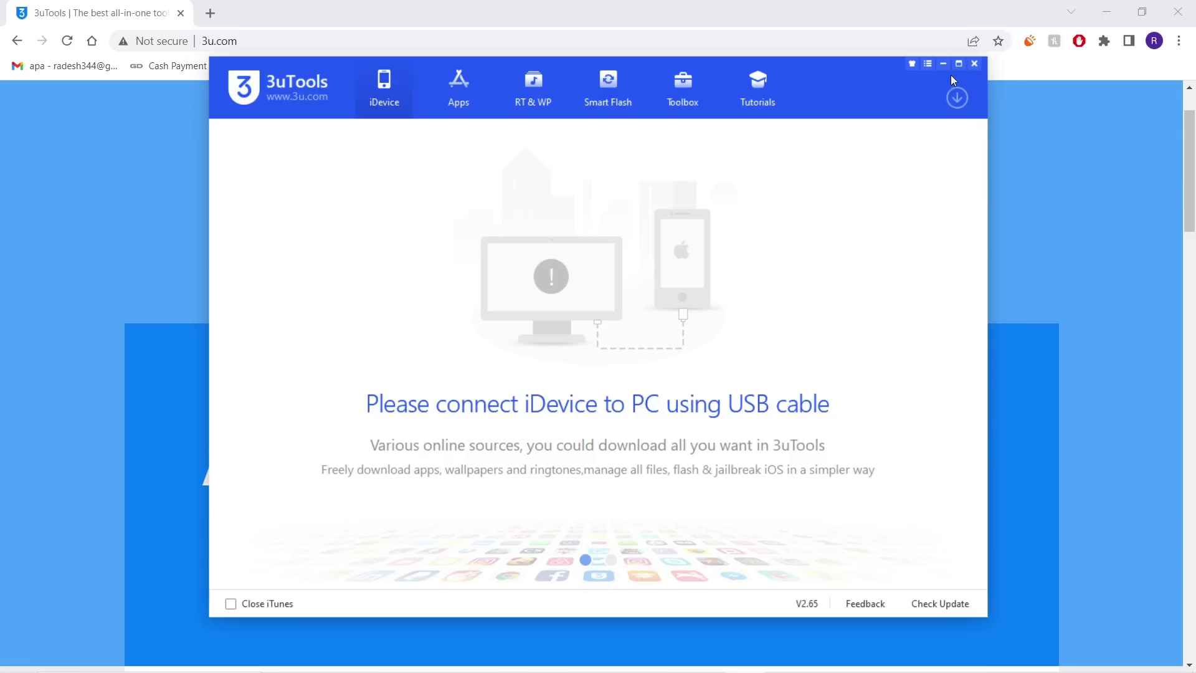
Step: Maximize the 3uTools window and switch to its Toolbox page
{"action": "left_click", "coordinate": [959, 65]}
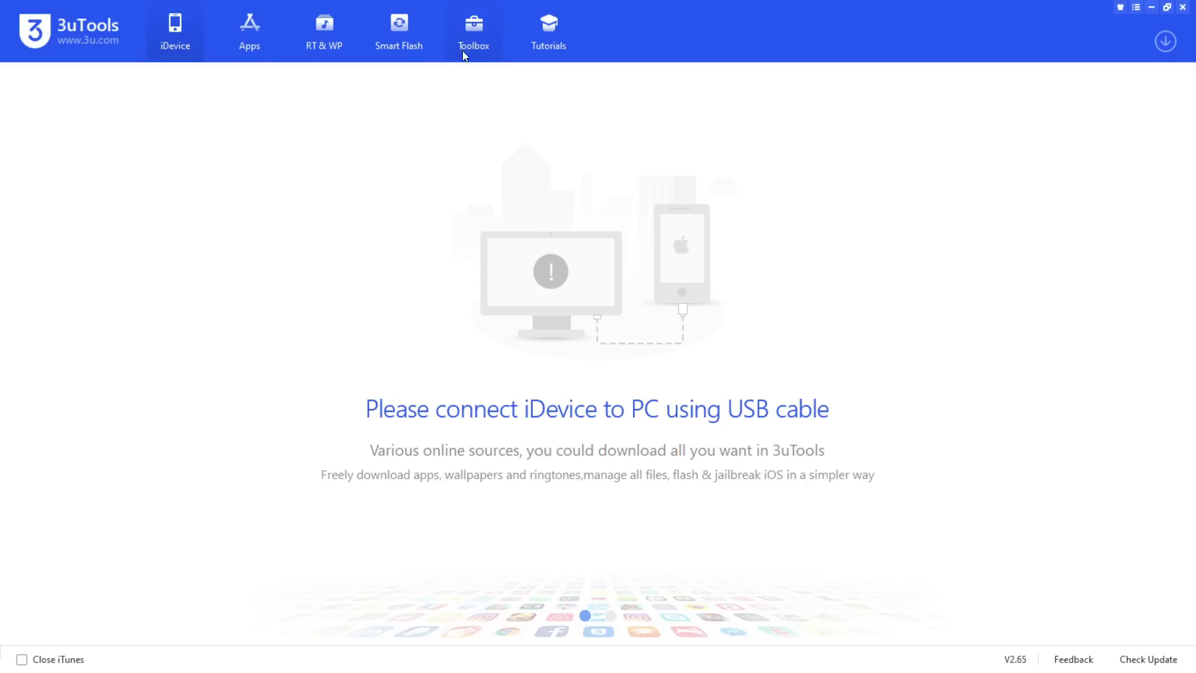
{"action": "left_click", "coordinate": [472, 23]}
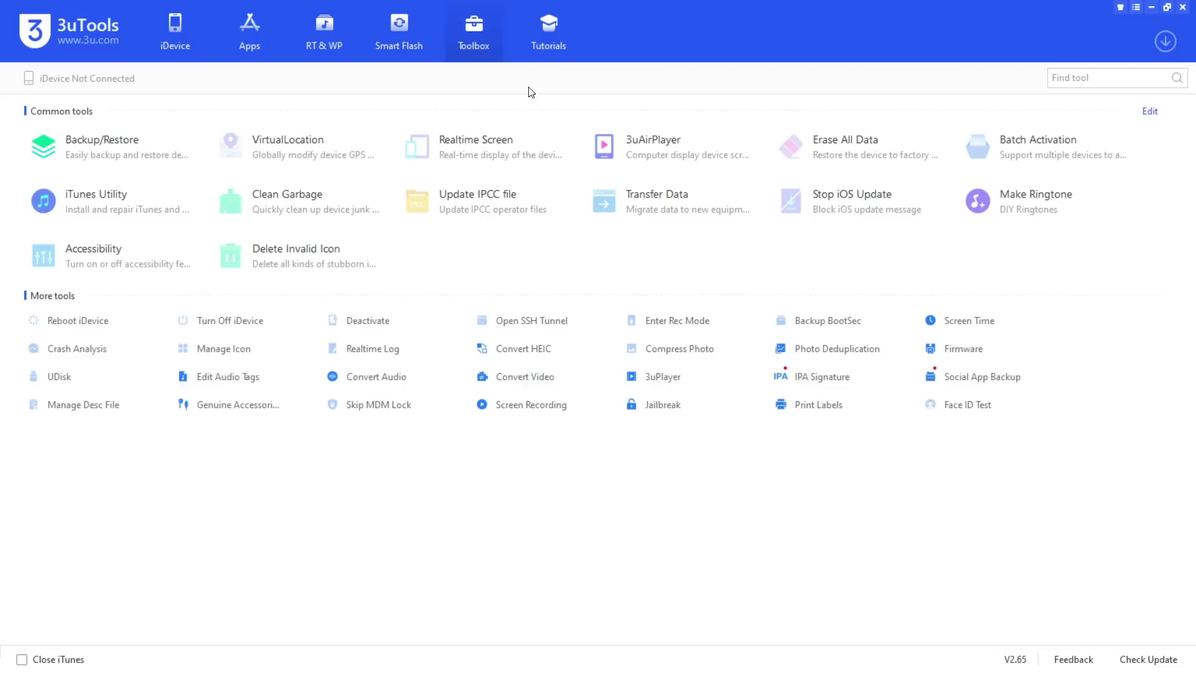
Step: Start 3uAirPlayer from the Toolbox and choose Later on its update prompt
{"action": "left_click", "coordinate": [660, 153]}
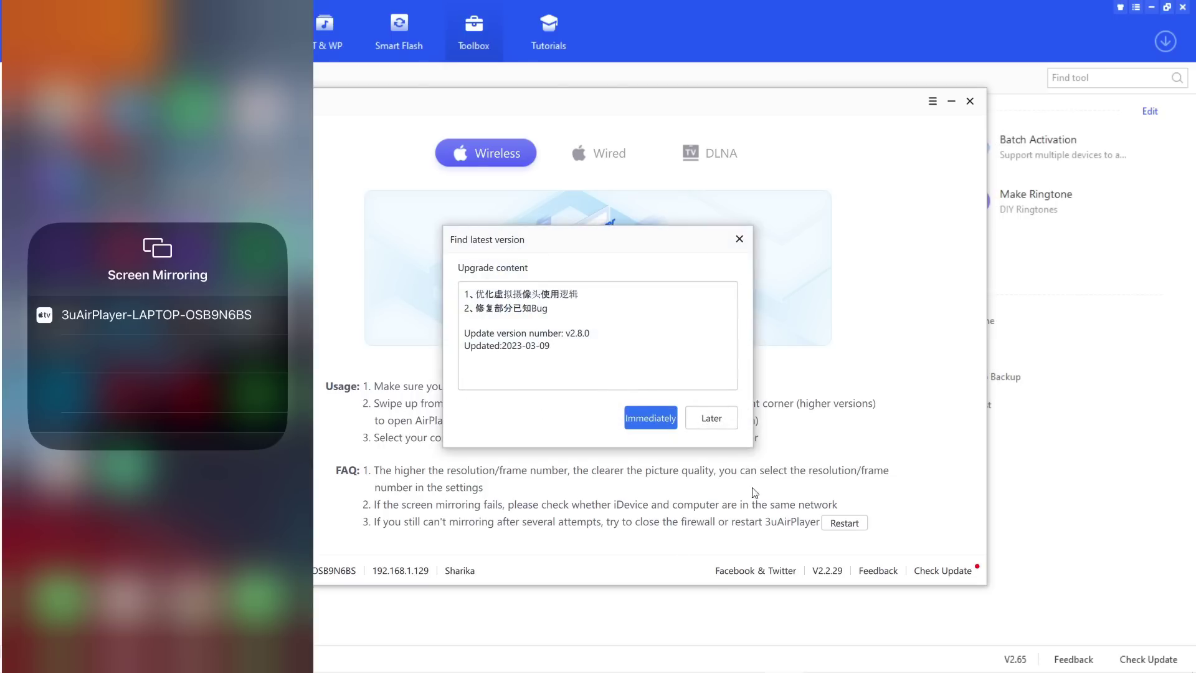
{"action": "left_click", "coordinate": [712, 419]}
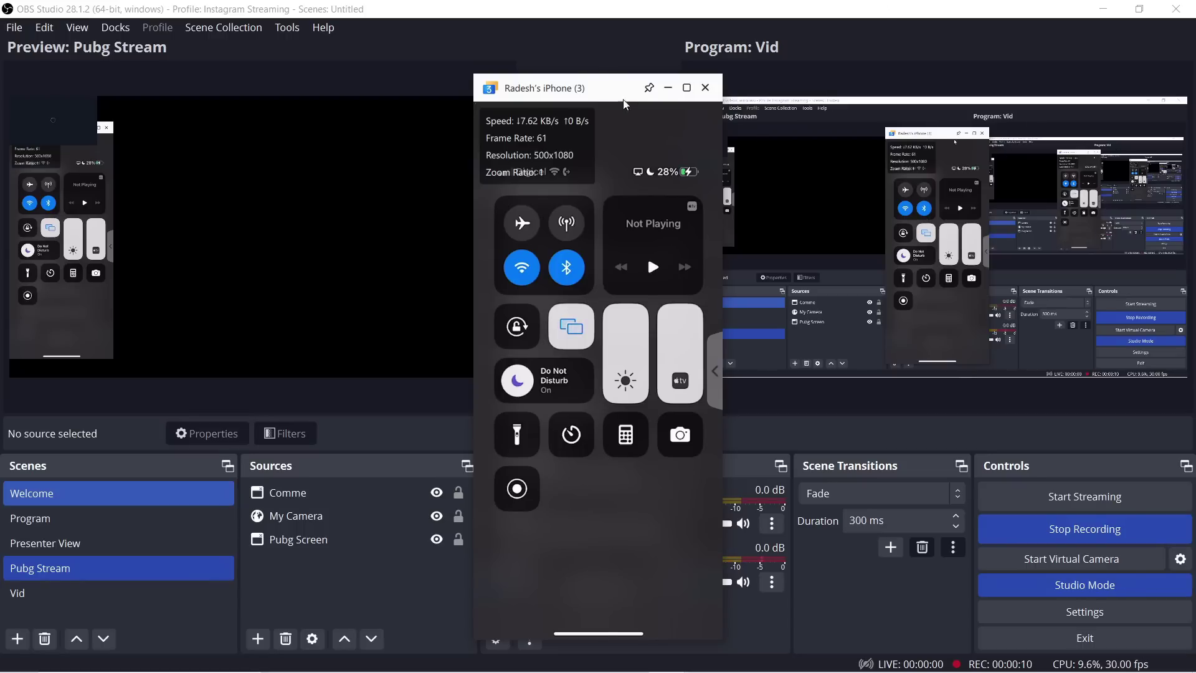
Step: Reposition the 3uAirPlayer mirror window and bring it in front of OBS Studio
{"action": "left_click_drag", "start_coordinate": [592, 94], "coordinate": [657, 74]}
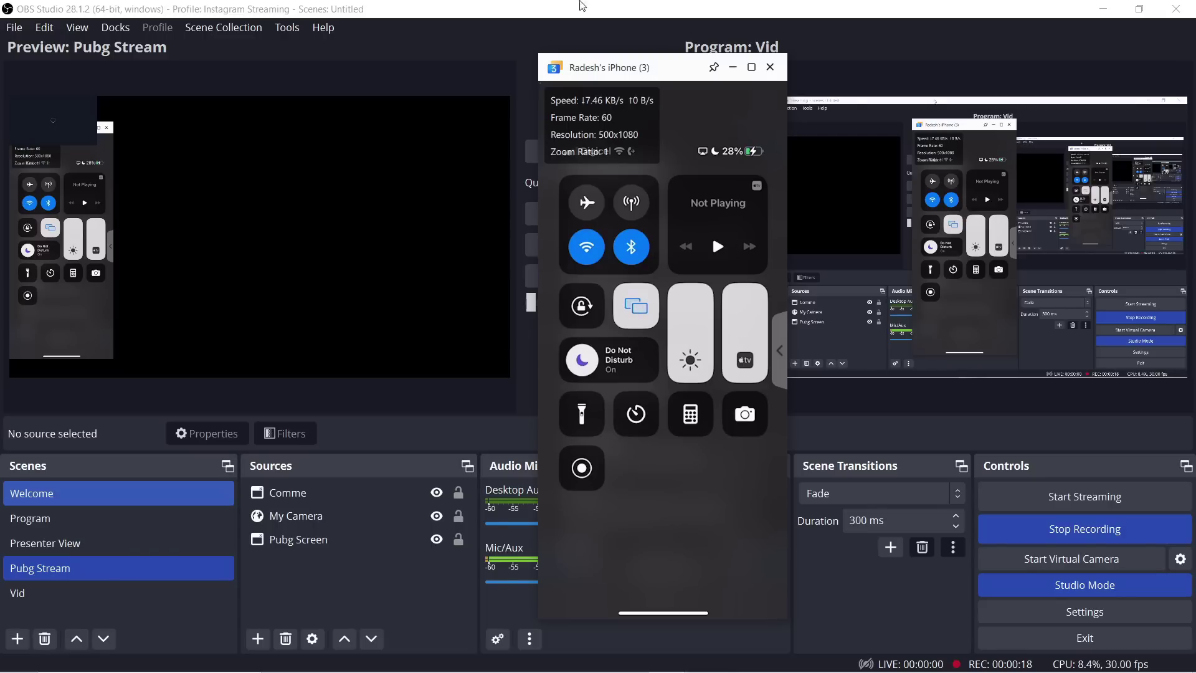
{"action": "mouse_move", "coordinate": [611, 70]}
{"action": "left_mouse_down"}
{"action": "mouse_move", "coordinate": [548, 68]}
{"action": "mouse_move", "coordinate": [553, 83]}
{"action": "mouse_move", "coordinate": [597, 61]}
{"action": "mouse_move", "coordinate": [544, 62]}
{"action": "mouse_move", "coordinate": [590, 81]}
{"action": "left_mouse_up"}
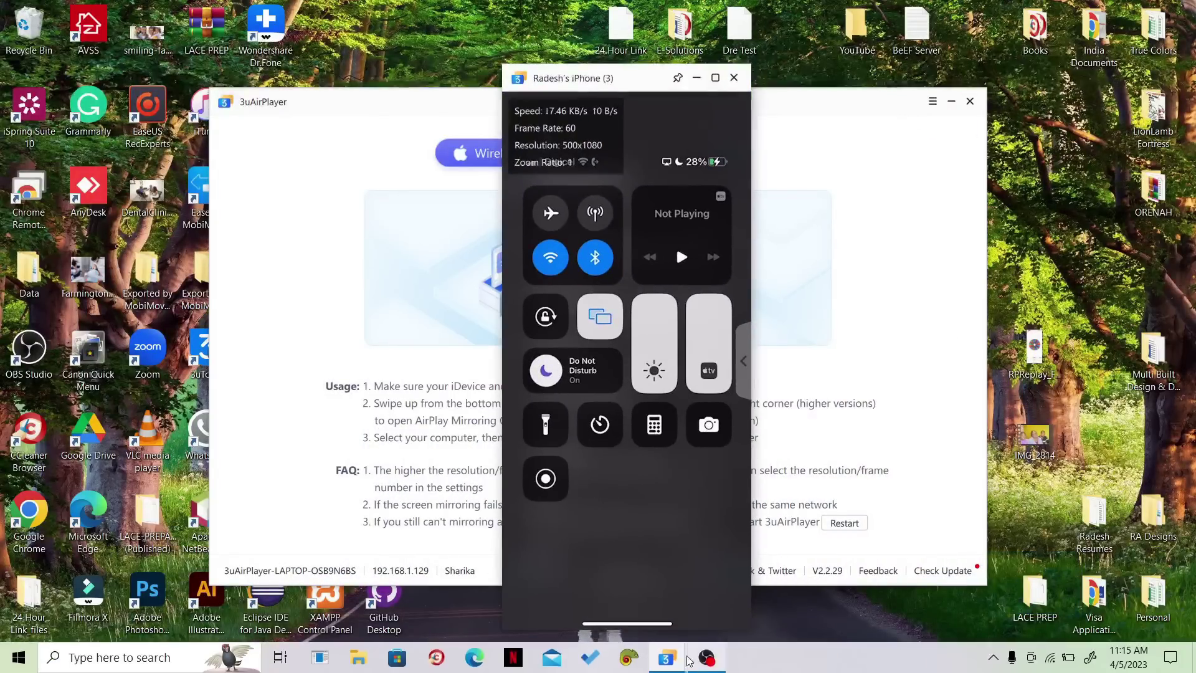
{"action": "left_click", "coordinate": [706, 658]}
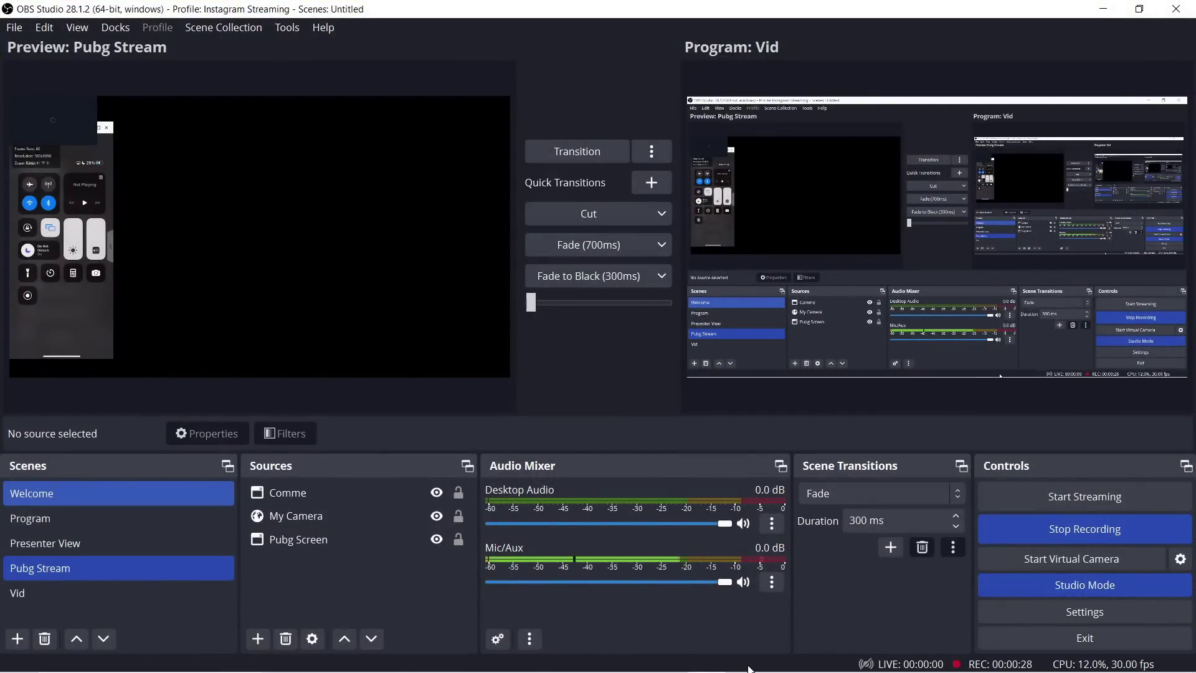
{"action": "mouse_move", "coordinate": [722, 657]}
{"action": "mouse_move", "coordinate": [676, 667]}
{"action": "left_click", "coordinate": [742, 600]}
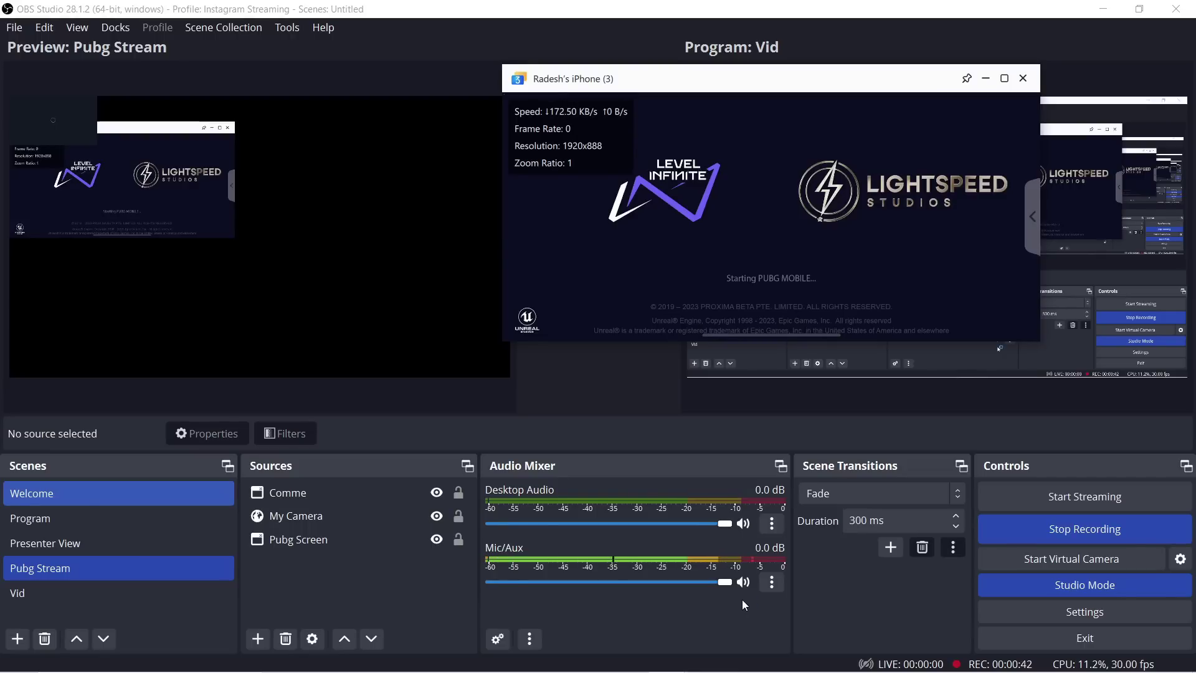
Step: Maximize the mirror window and switch the mirrored PUBG Mobile game to full screen
{"action": "left_click", "coordinate": [1005, 77]}
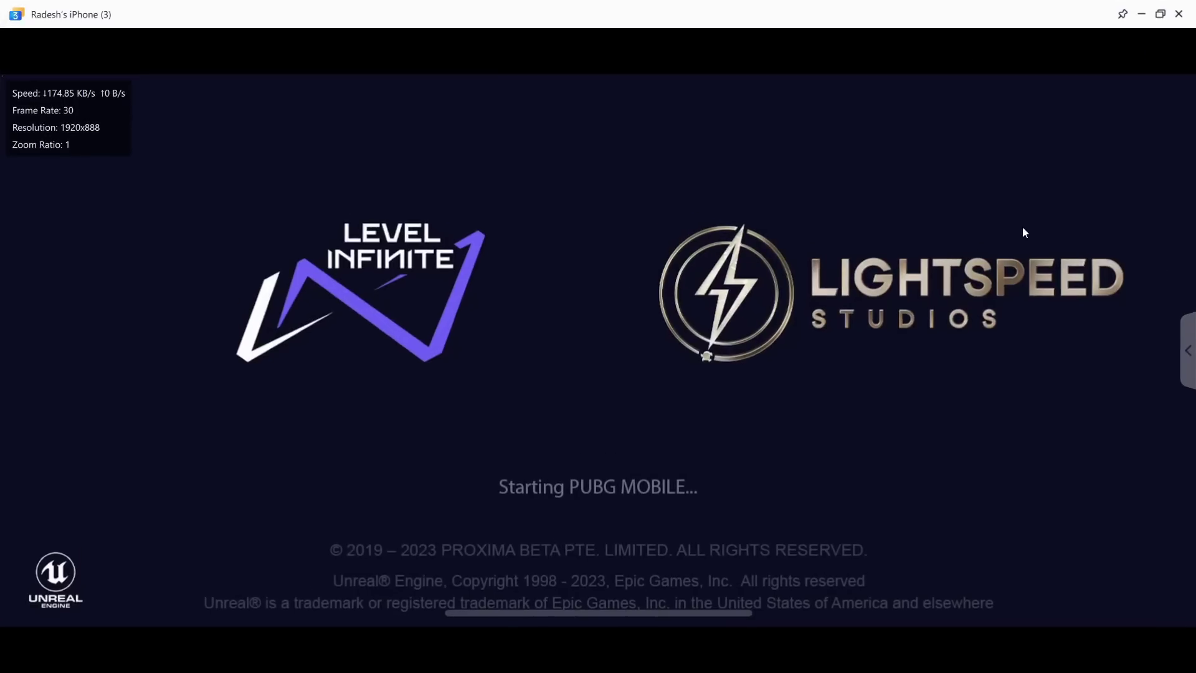
{"action": "left_click", "coordinate": [1187, 350]}
{"action": "left_click", "coordinate": [1179, 384]}
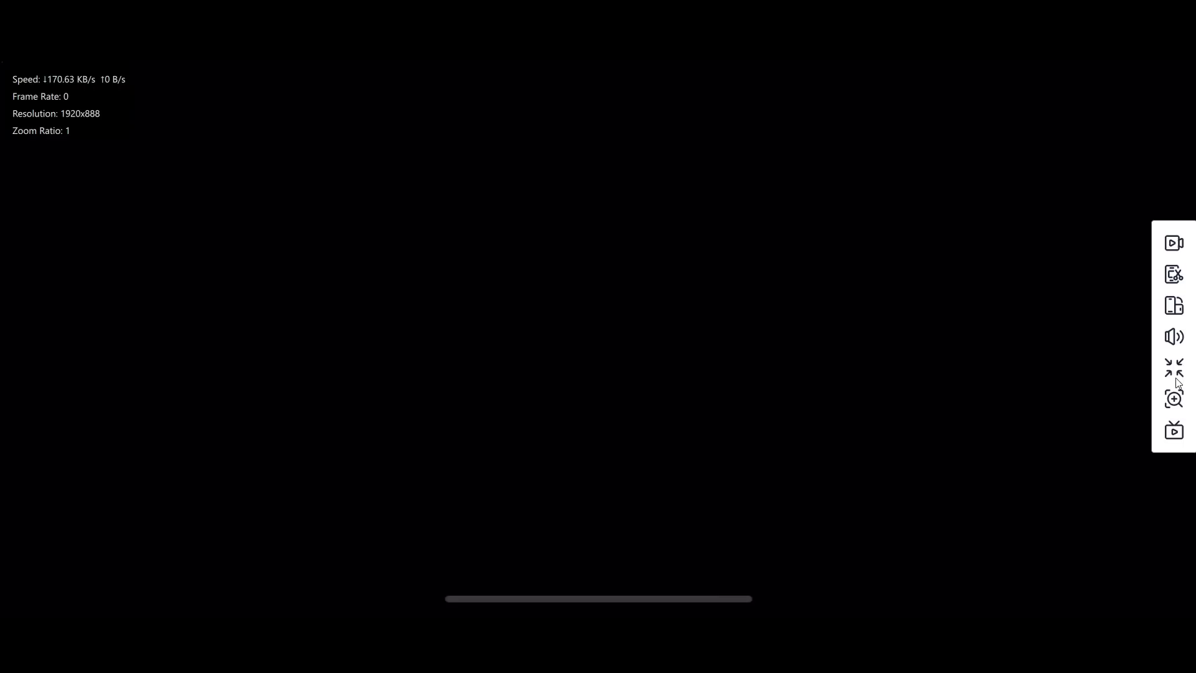
{"action": "key", "text": "super+Tab"}
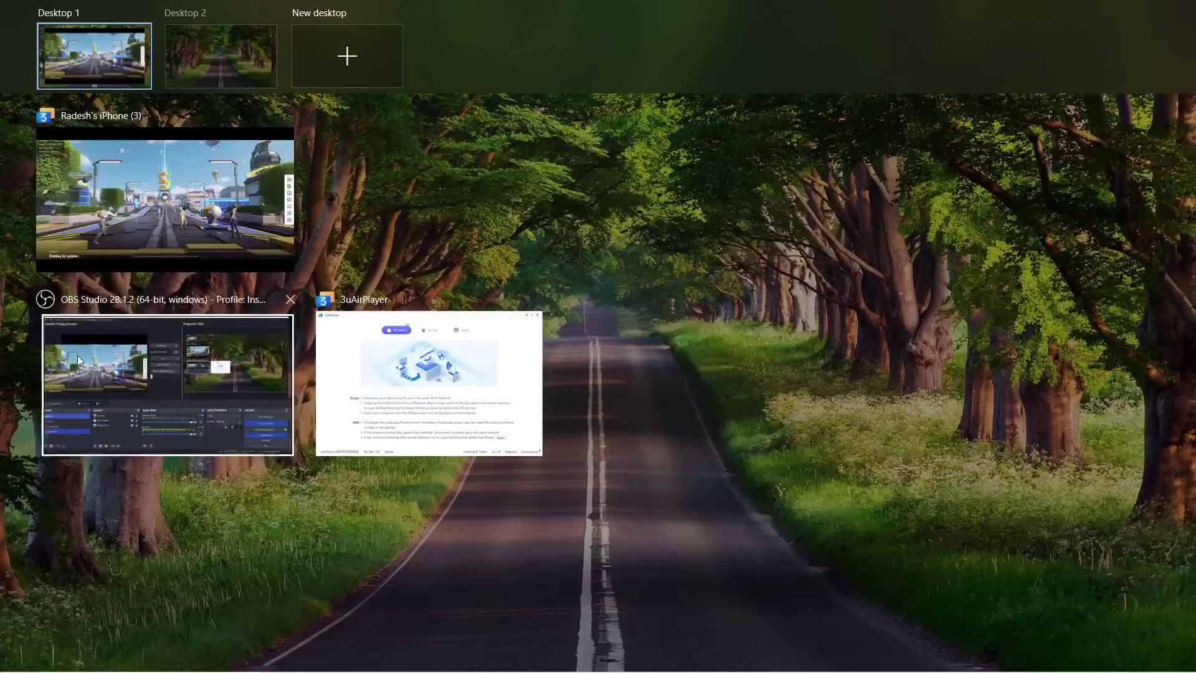
Step: Return to OBS Studio, dismiss the Drive notification, and select the Pubg Stream scene after previewing Vid
{"action": "left_click", "coordinate": [77, 355]}
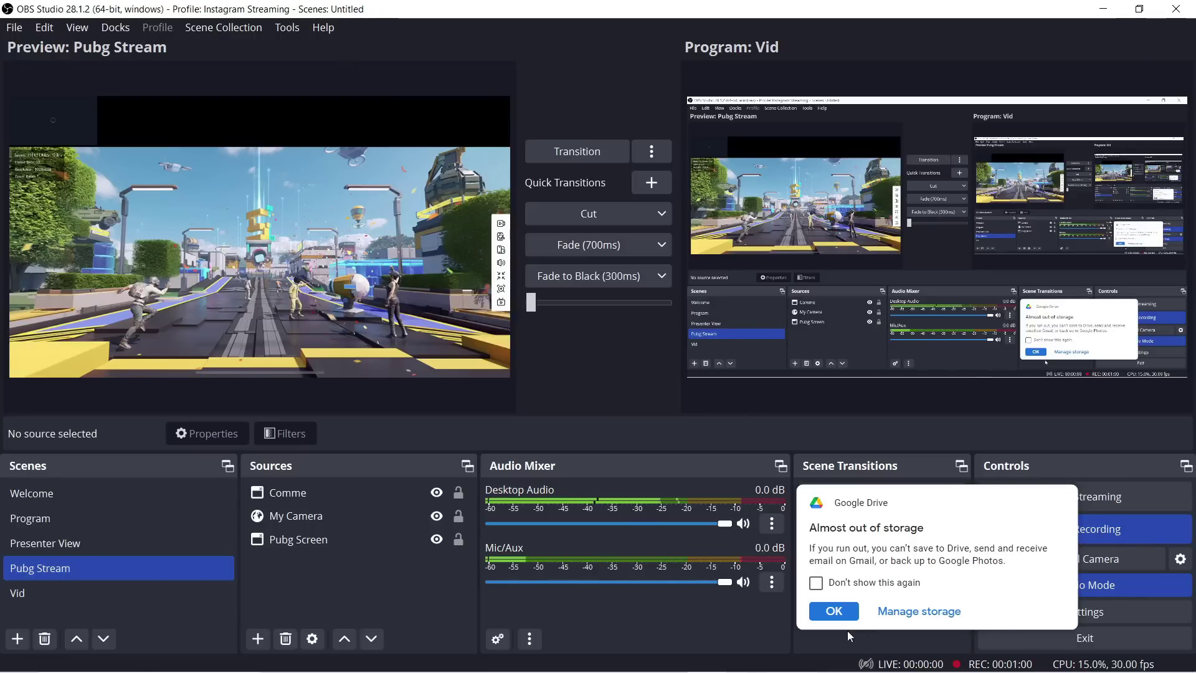
{"action": "left_click", "coordinate": [839, 614]}
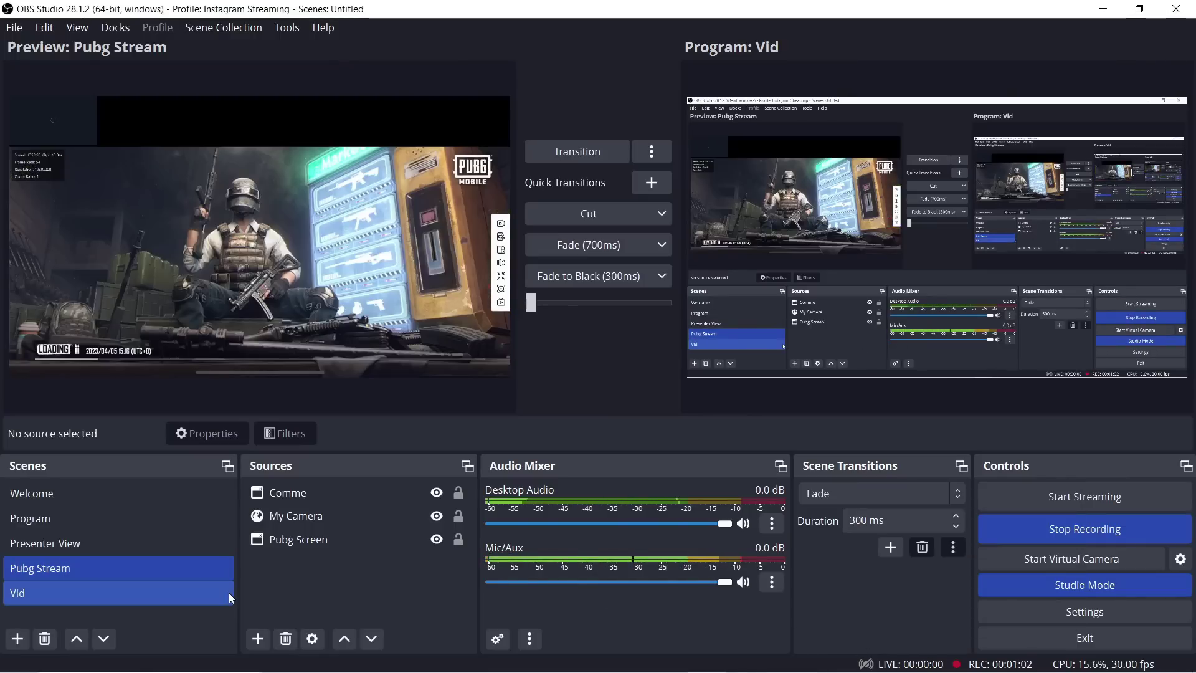
{"action": "left_click", "coordinate": [70, 593]}
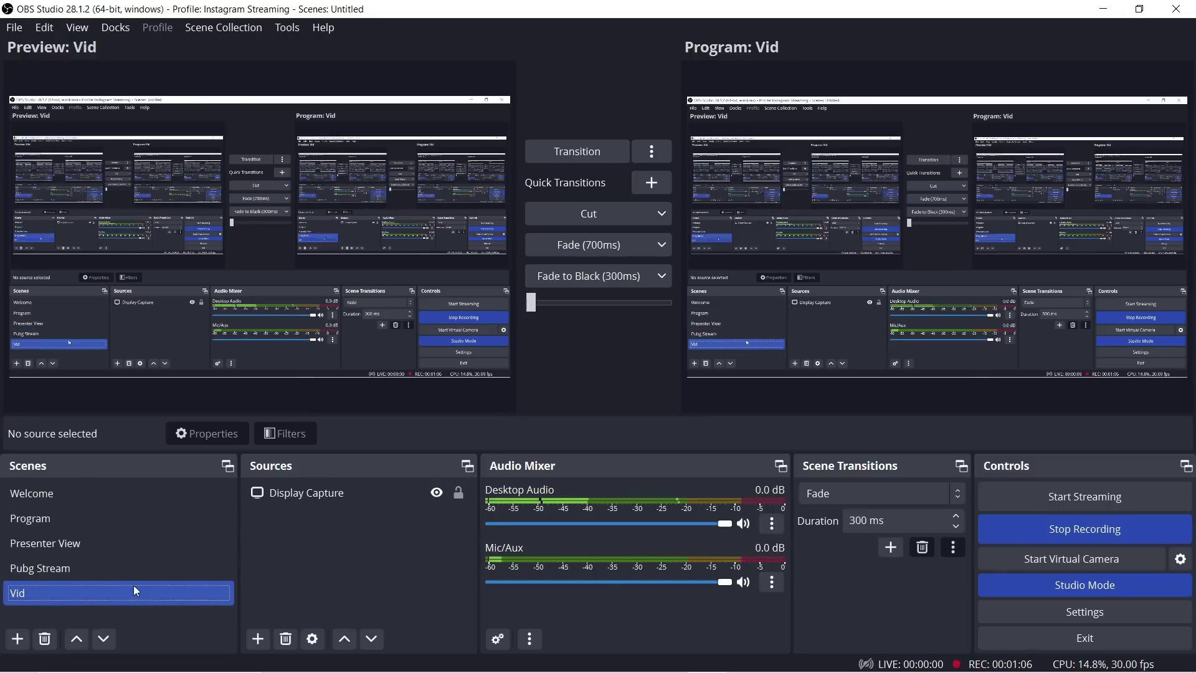
{"action": "left_click", "coordinate": [102, 567]}
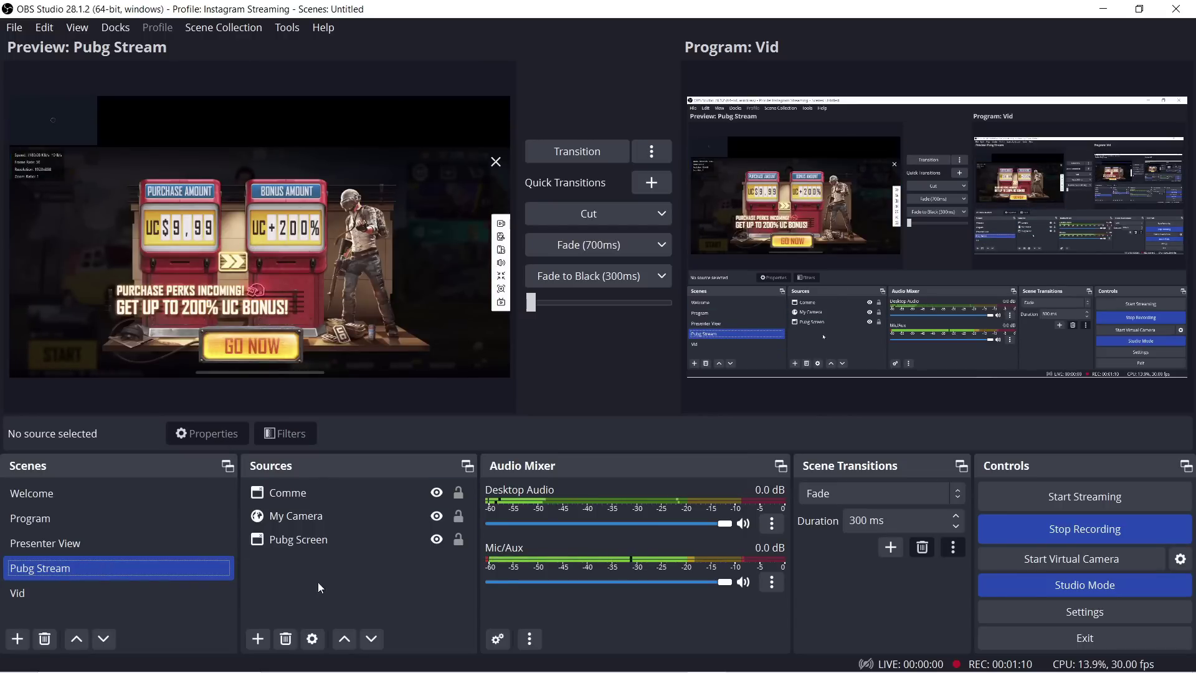
Step: Add a Window Capture 2 source targeting the 3uAirPlayer.exe phone mirror window
{"action": "left_click", "coordinate": [258, 638]}
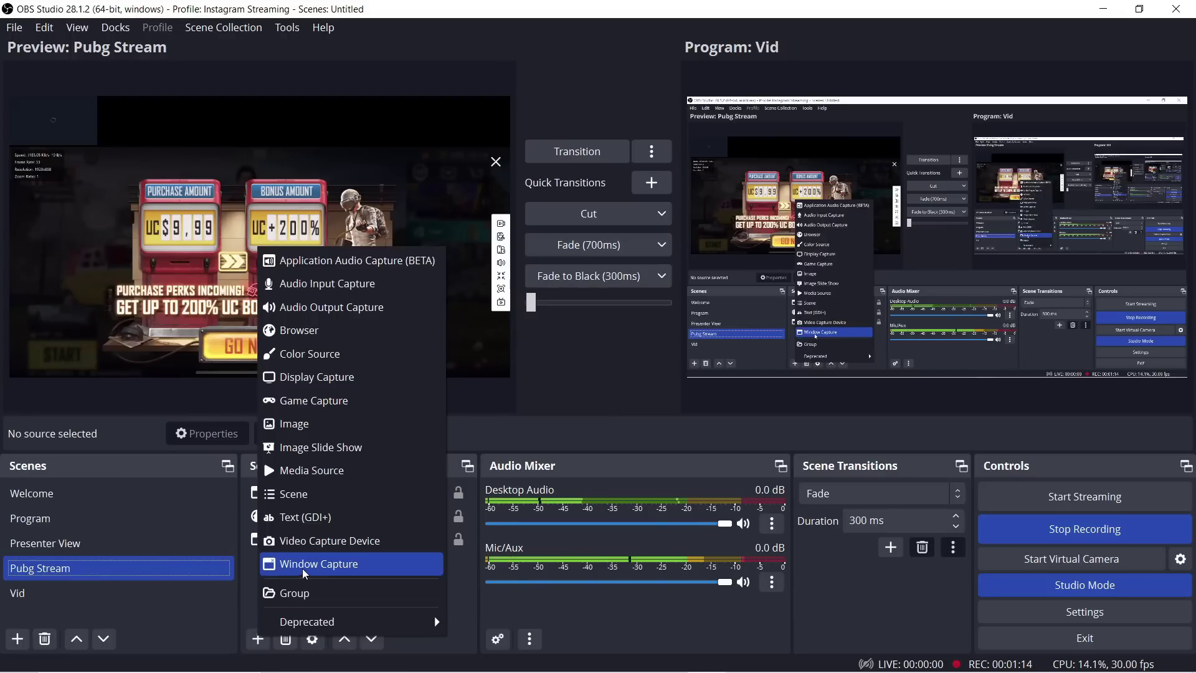
{"action": "left_click", "coordinate": [335, 564]}
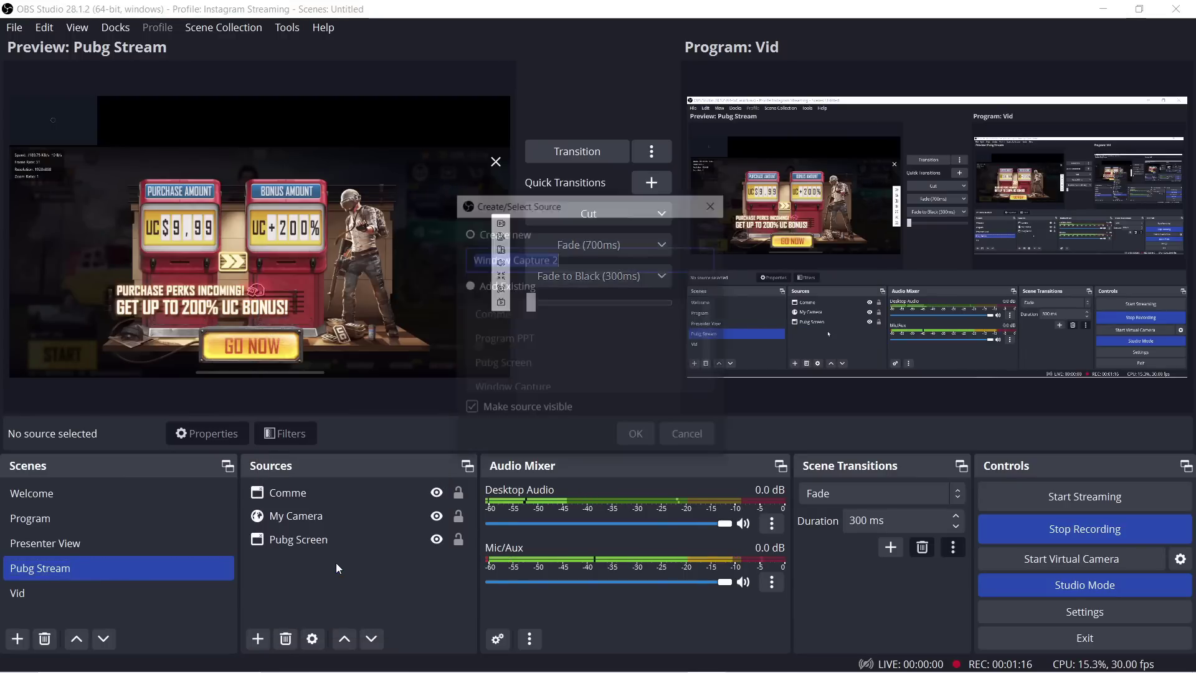
{"action": "left_click", "coordinate": [645, 440]}
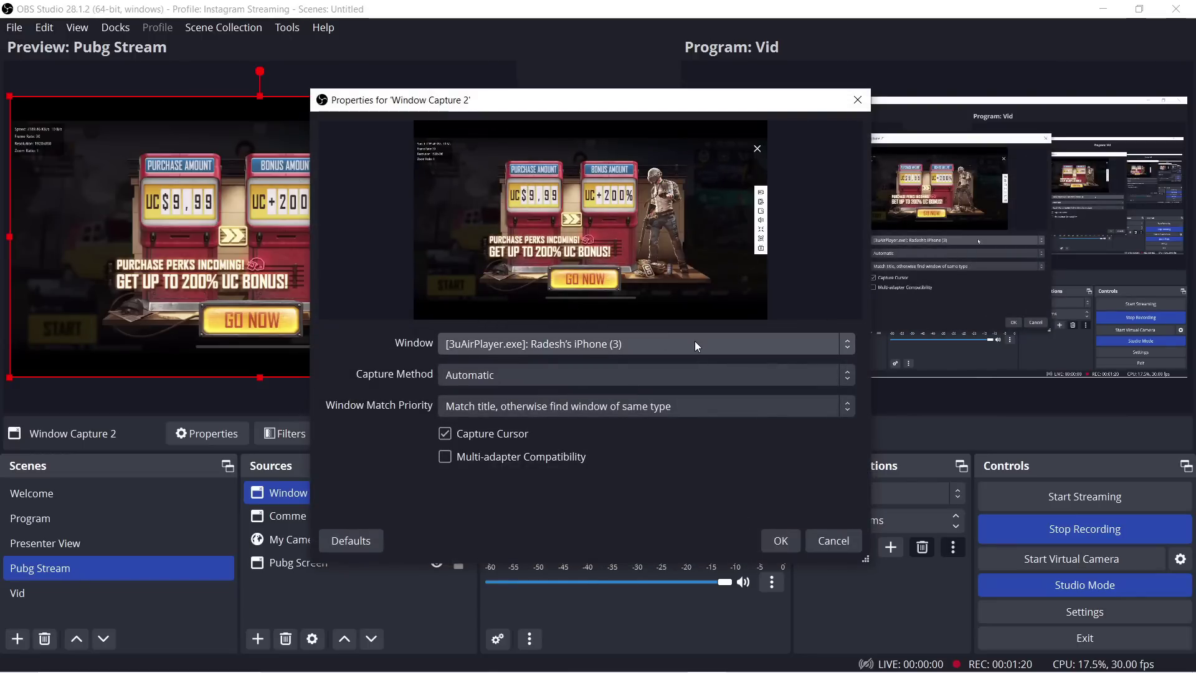
{"action": "left_click", "coordinate": [694, 342]}
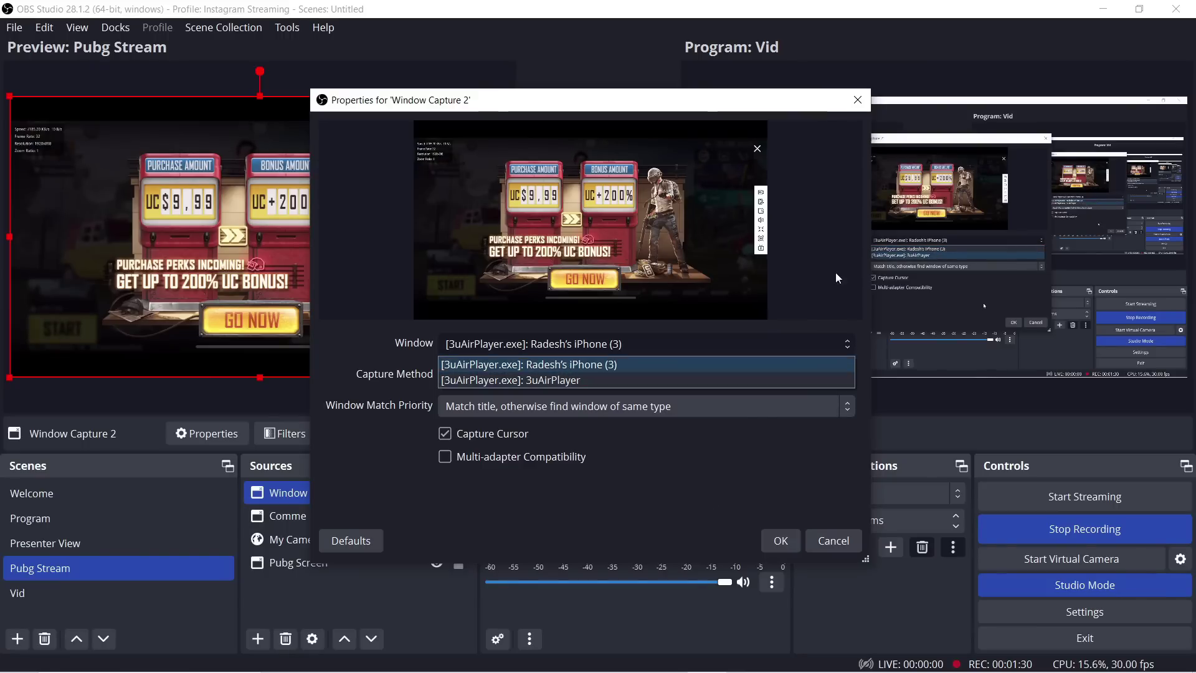
{"action": "left_click", "coordinate": [858, 102]}
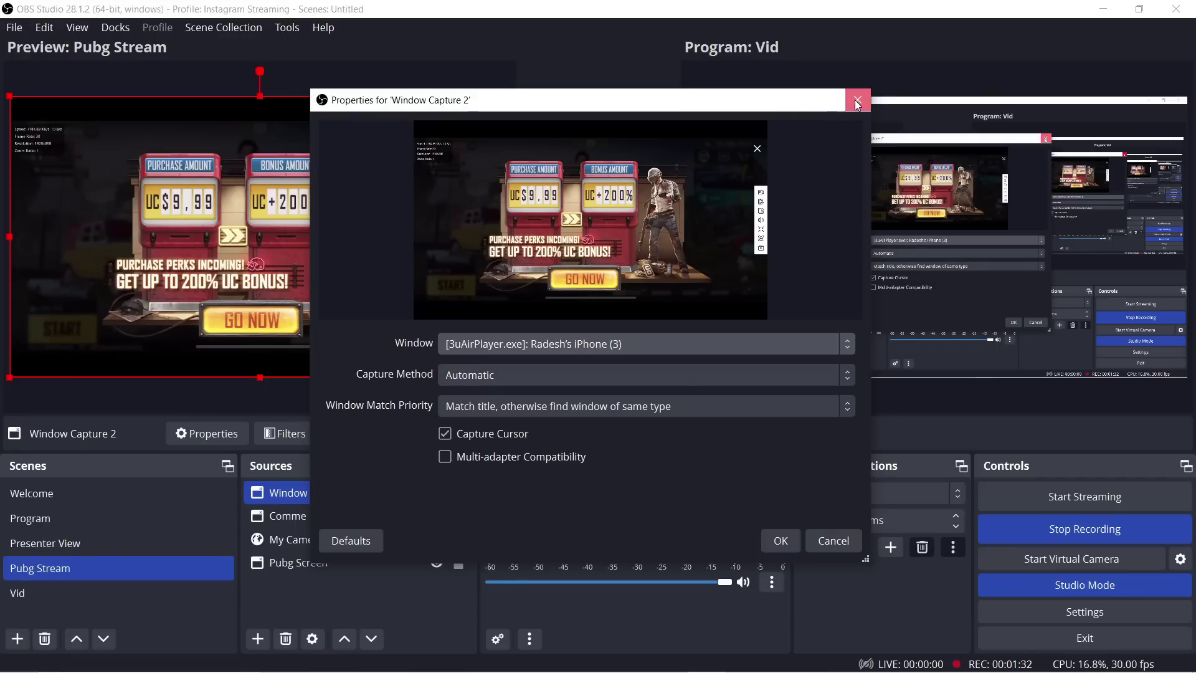
Step: Close the capture properties with Discard, check the 3uAirPlayer window via Task View, and return to OBS
{"action": "left_click", "coordinate": [856, 100]}
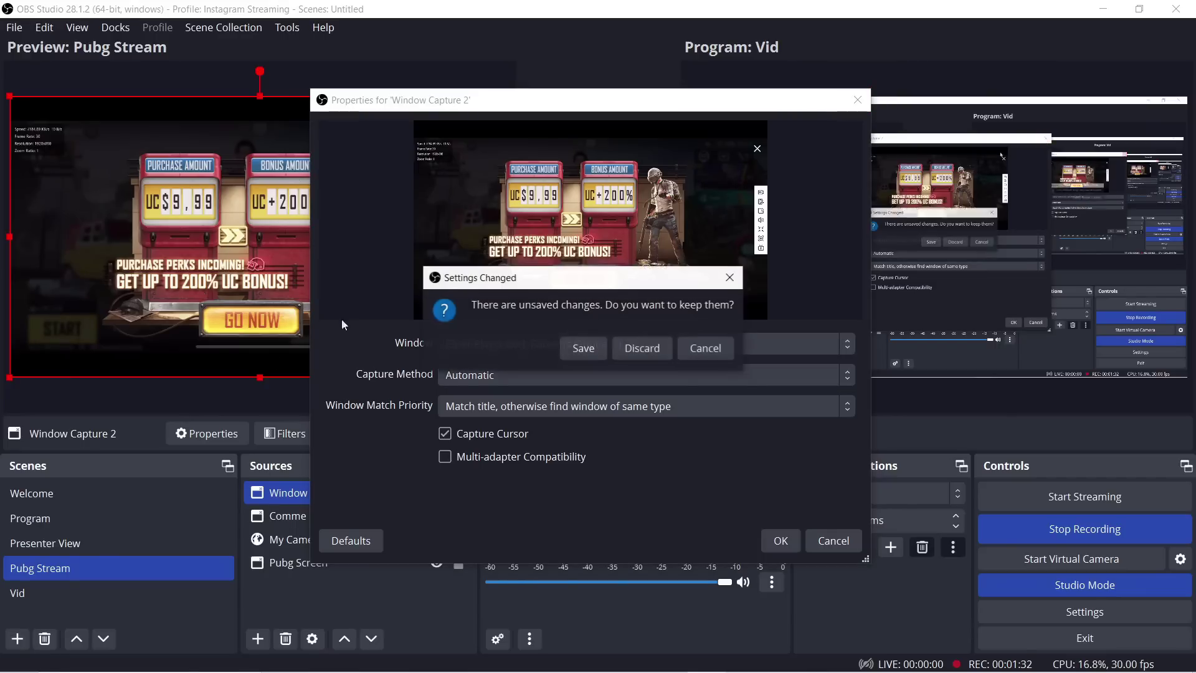
{"action": "left_click", "coordinate": [645, 349]}
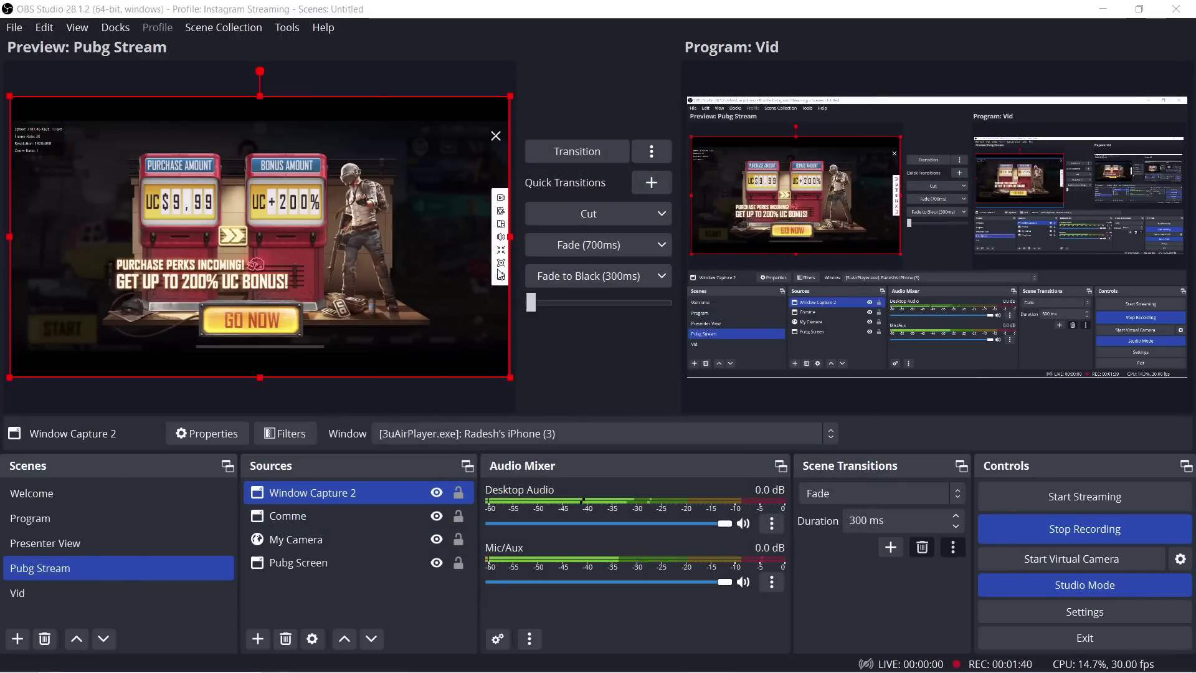
{"action": "key", "text": "super+Tab"}
{"action": "left_click", "coordinate": [165, 380]}
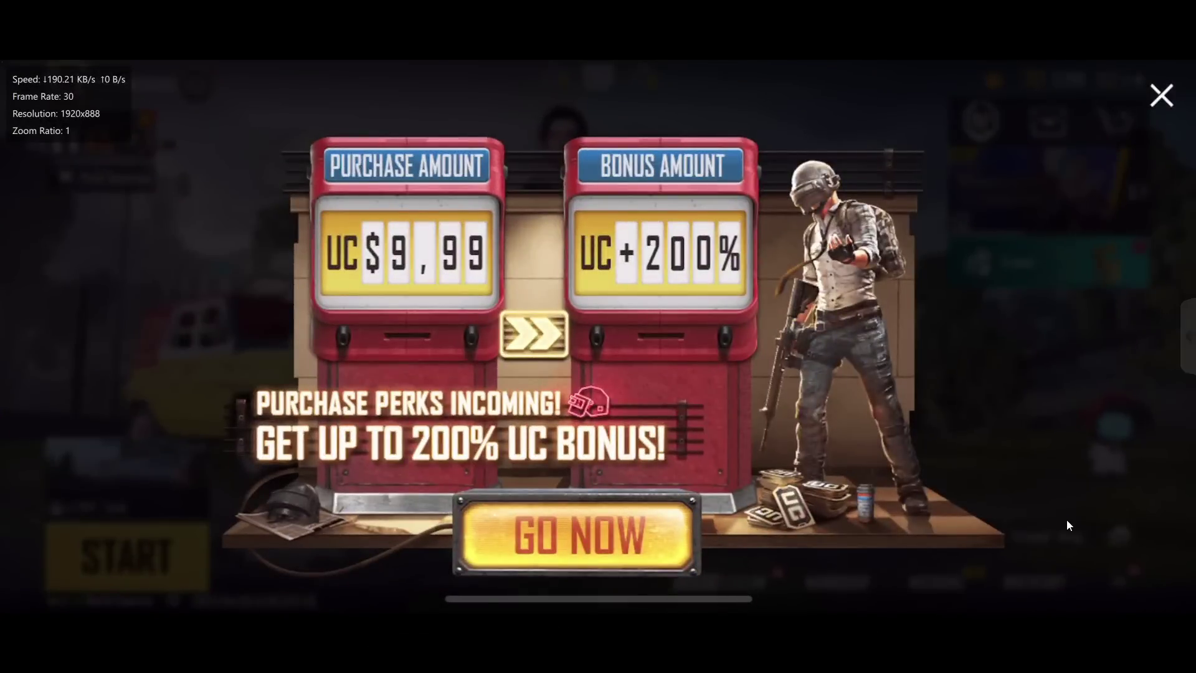
{"action": "key", "text": "super+Tab"}
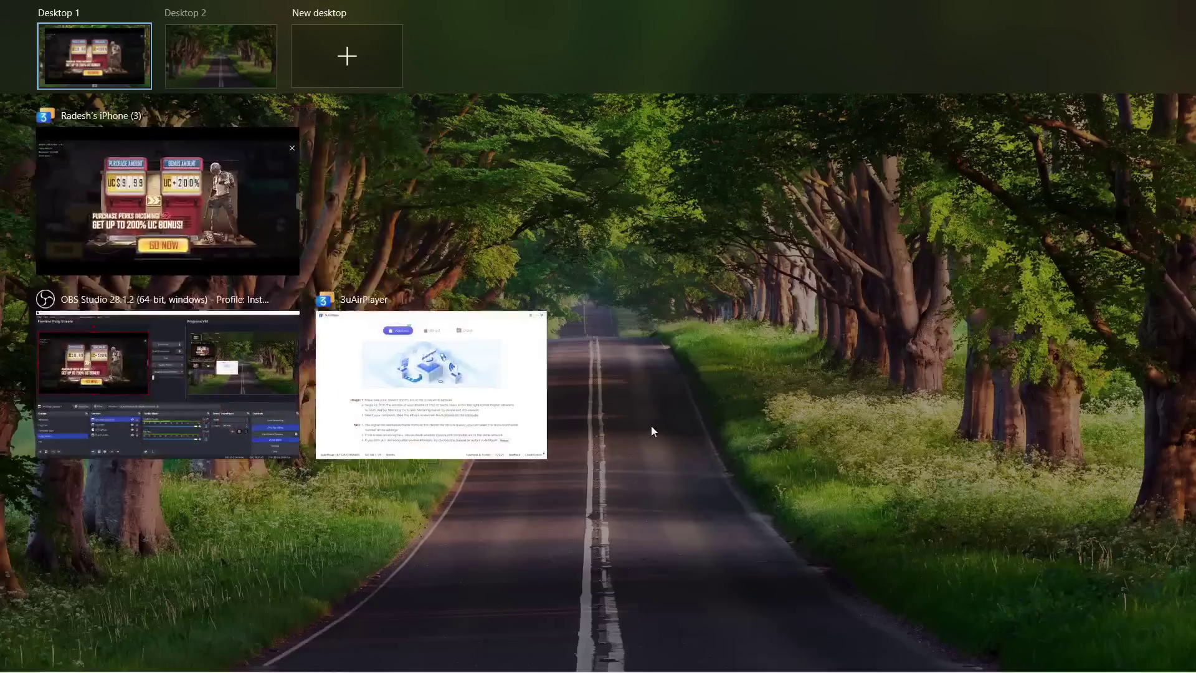
{"action": "left_click", "coordinate": [180, 341]}
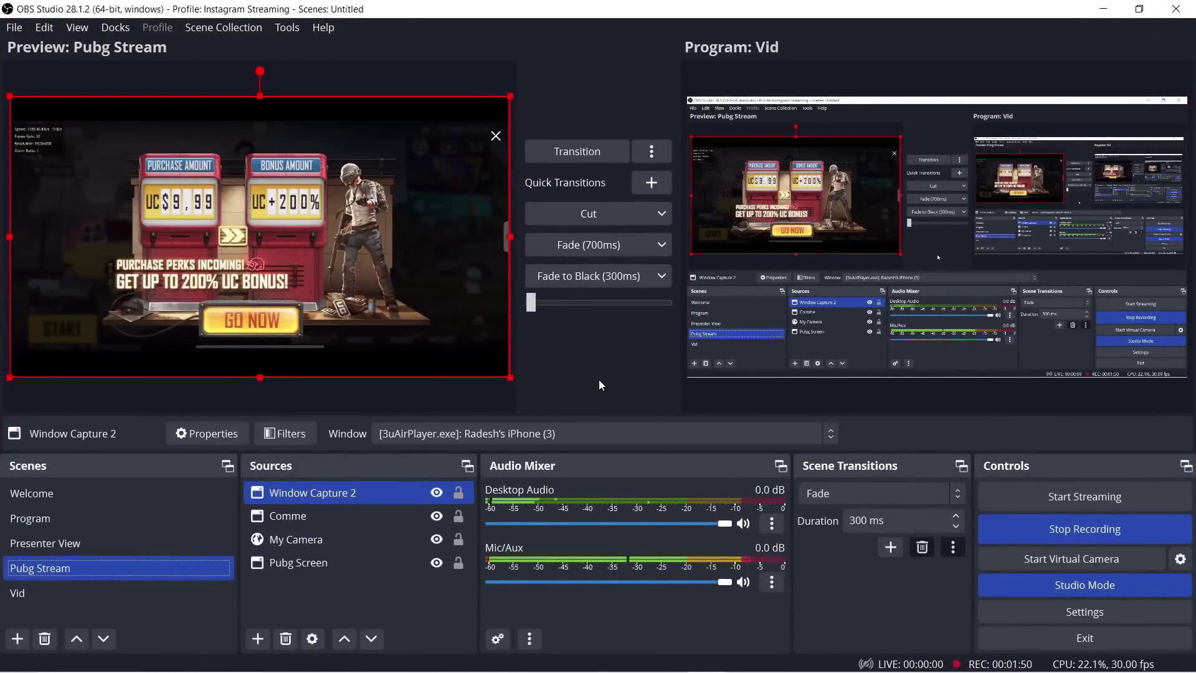
Step: Bring the Chrome window to the front and maximize it
{"action": "mouse_move", "coordinate": [435, 671]}
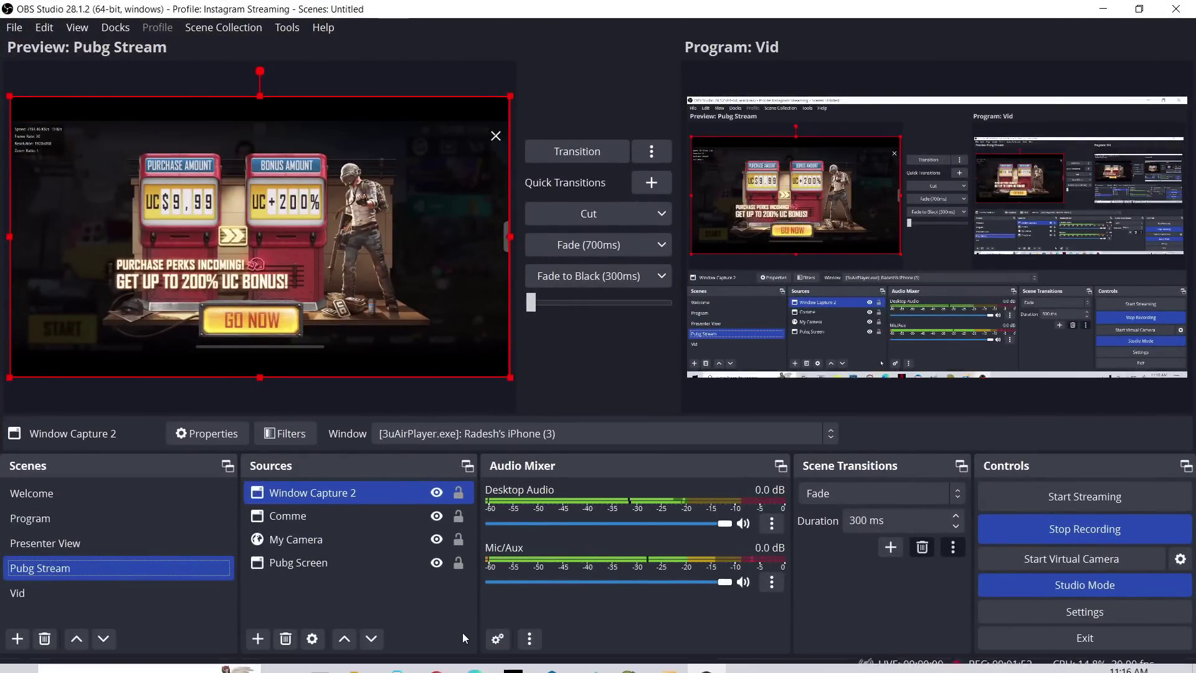
{"action": "left_click", "coordinate": [437, 659]}
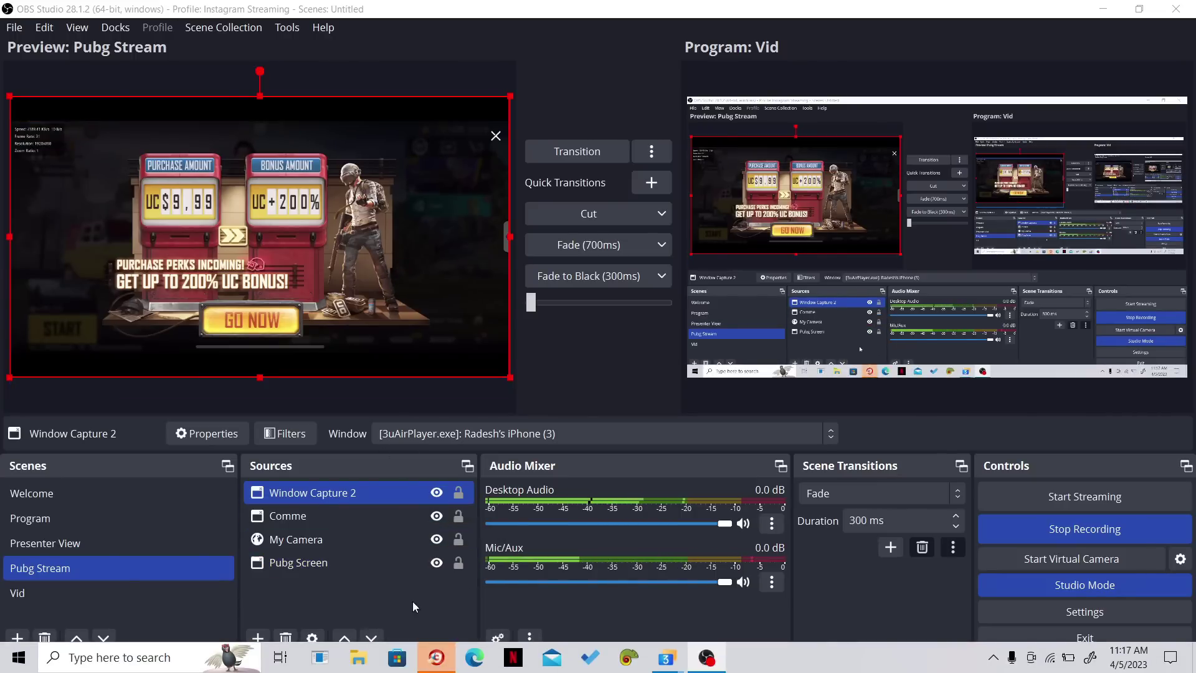
{"action": "left_click", "coordinate": [436, 658]}
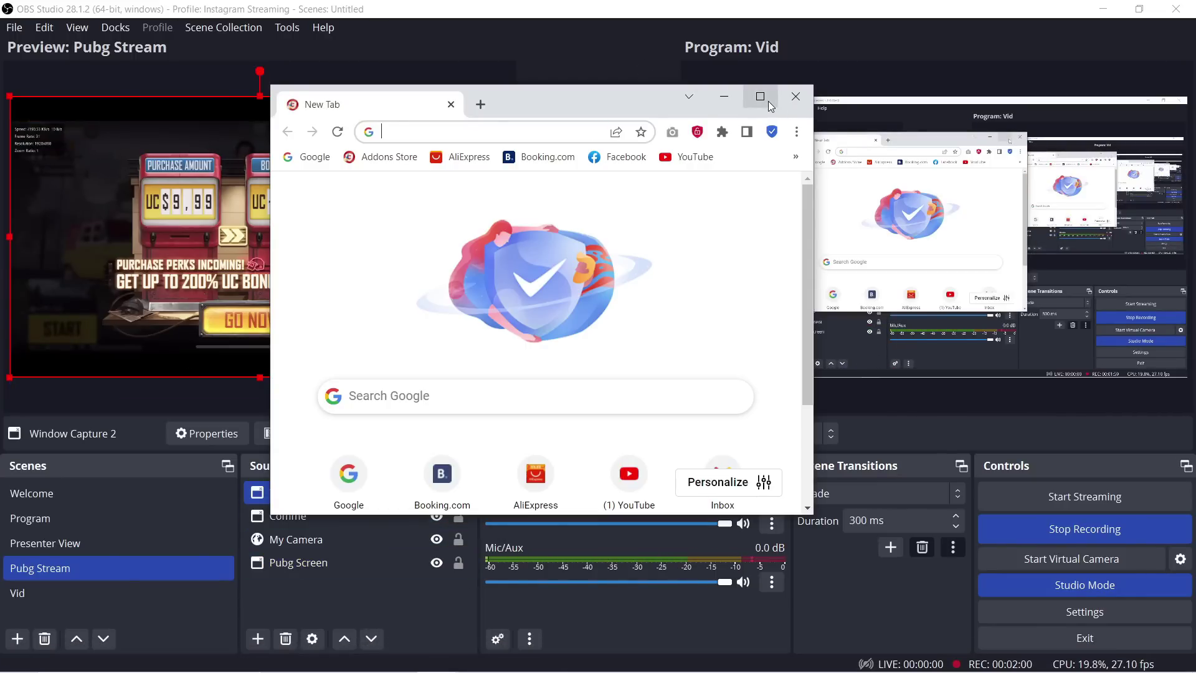
{"action": "left_click", "coordinate": [767, 101]}
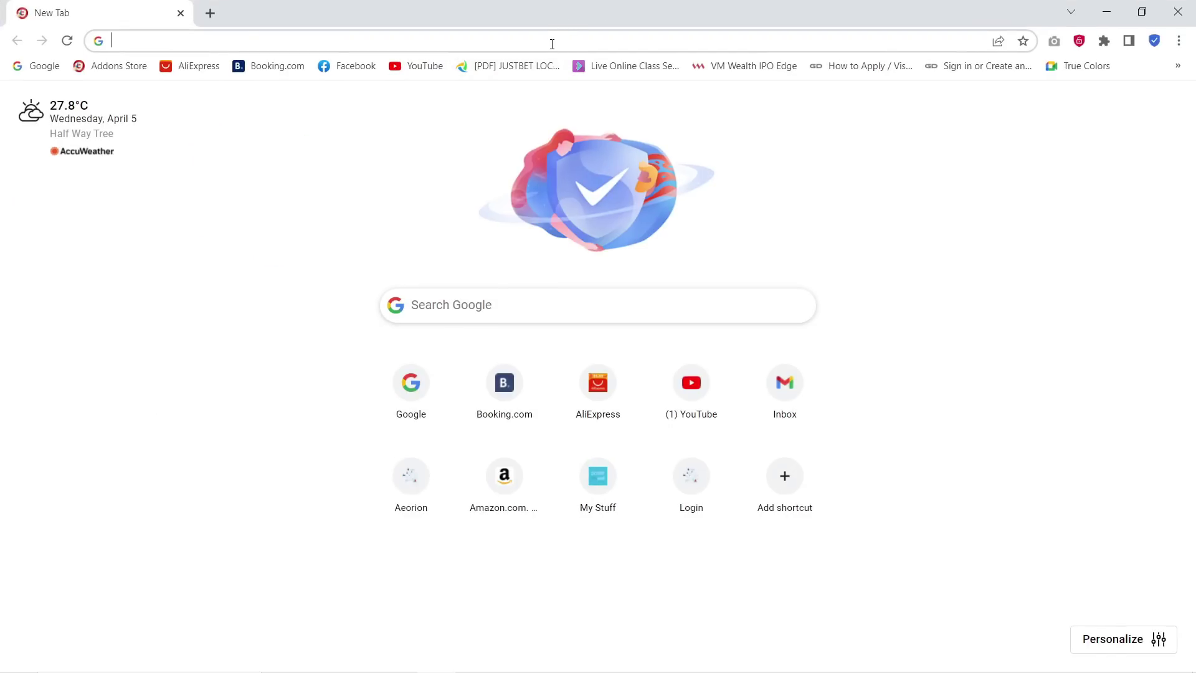
Step: Search Google for 'youtube studio' and open the YouTube Studio result
{"action": "left_click", "coordinate": [552, 44]}
{"action": "type", "text": "Youtube.com"}
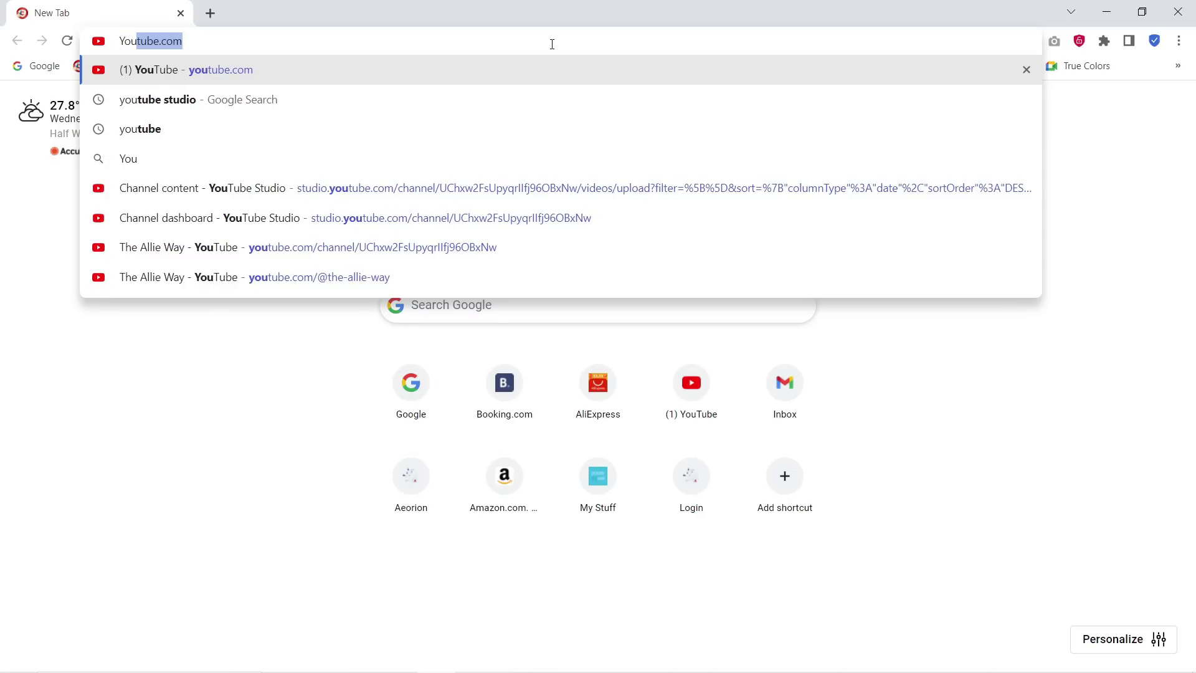
{"action": "key", "text": "Down"}
{"action": "key", "text": "Return"}
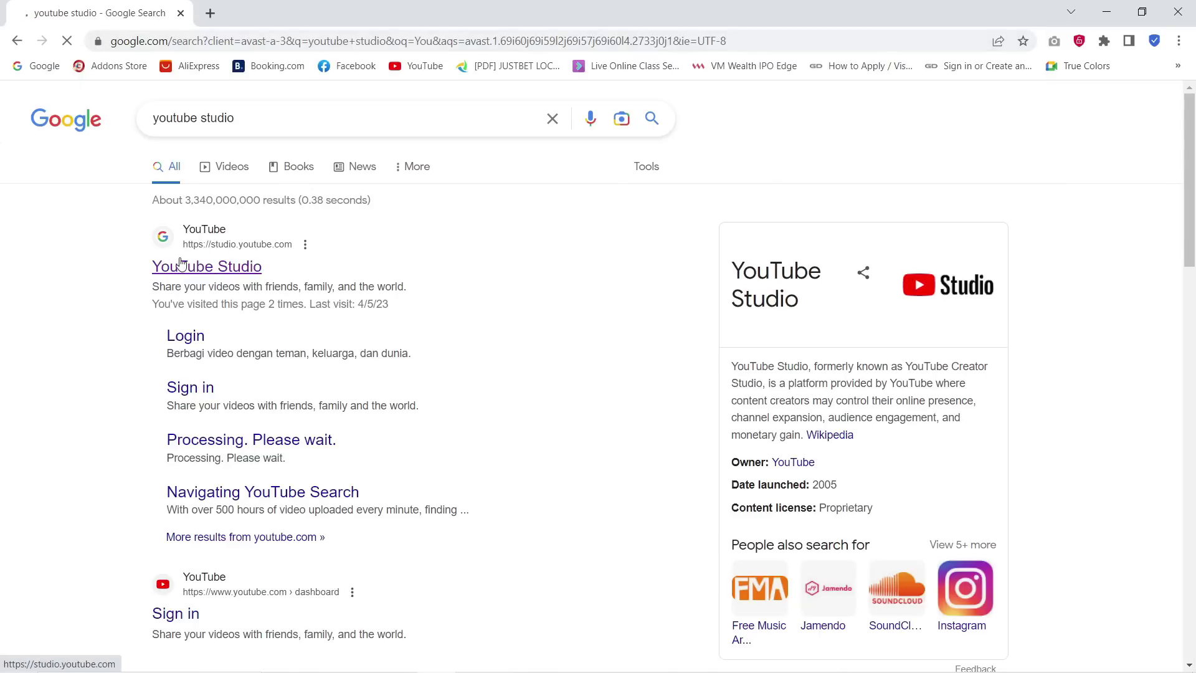
{"action": "left_click", "coordinate": [181, 264]}
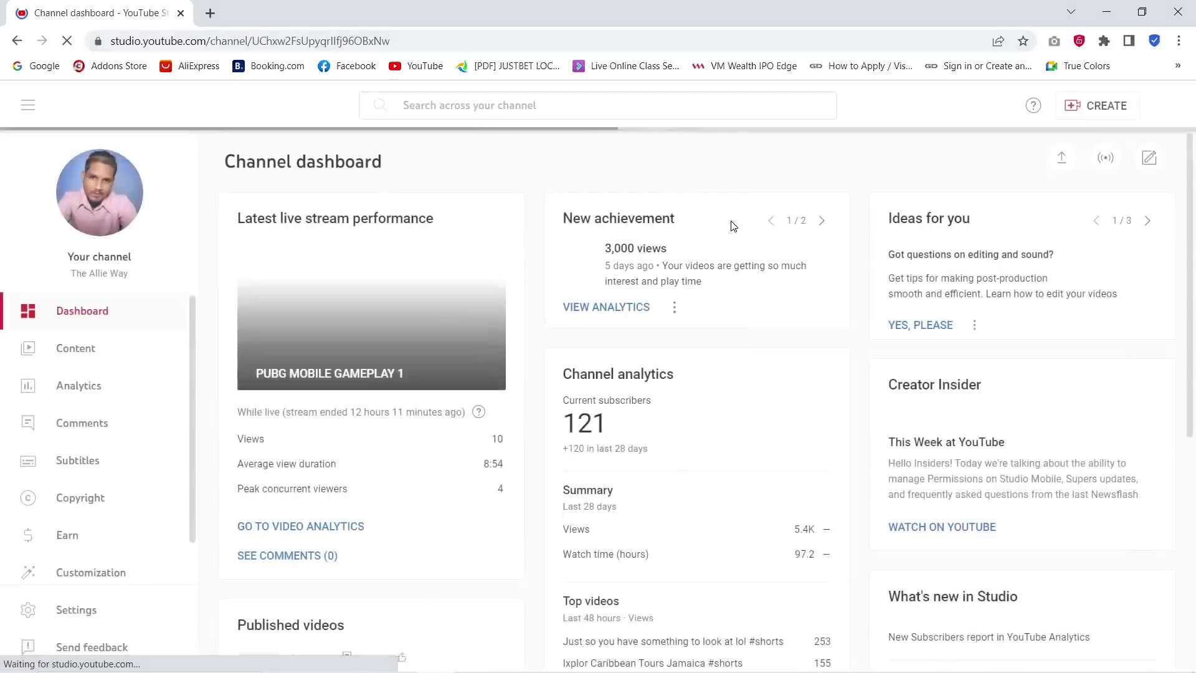
Step: Create a Go live stream in YouTube Studio, copy its stream key, and return to OBS
{"action": "left_click", "coordinate": [1107, 106]}
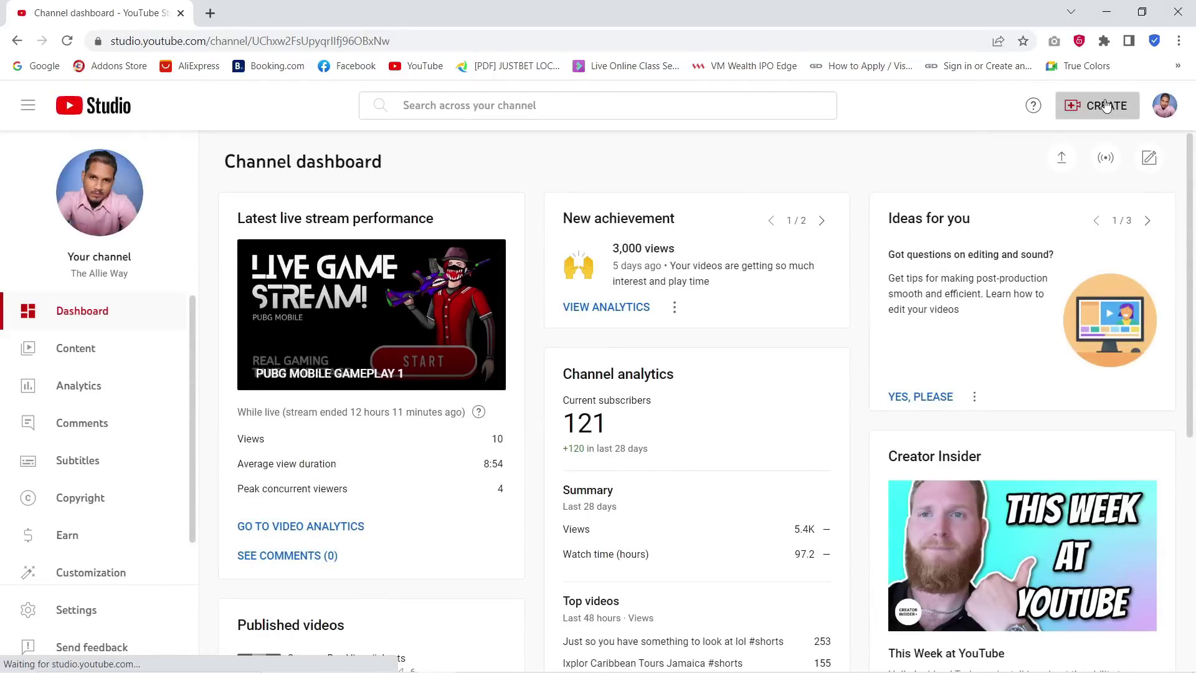
{"action": "left_click", "coordinate": [1059, 163]}
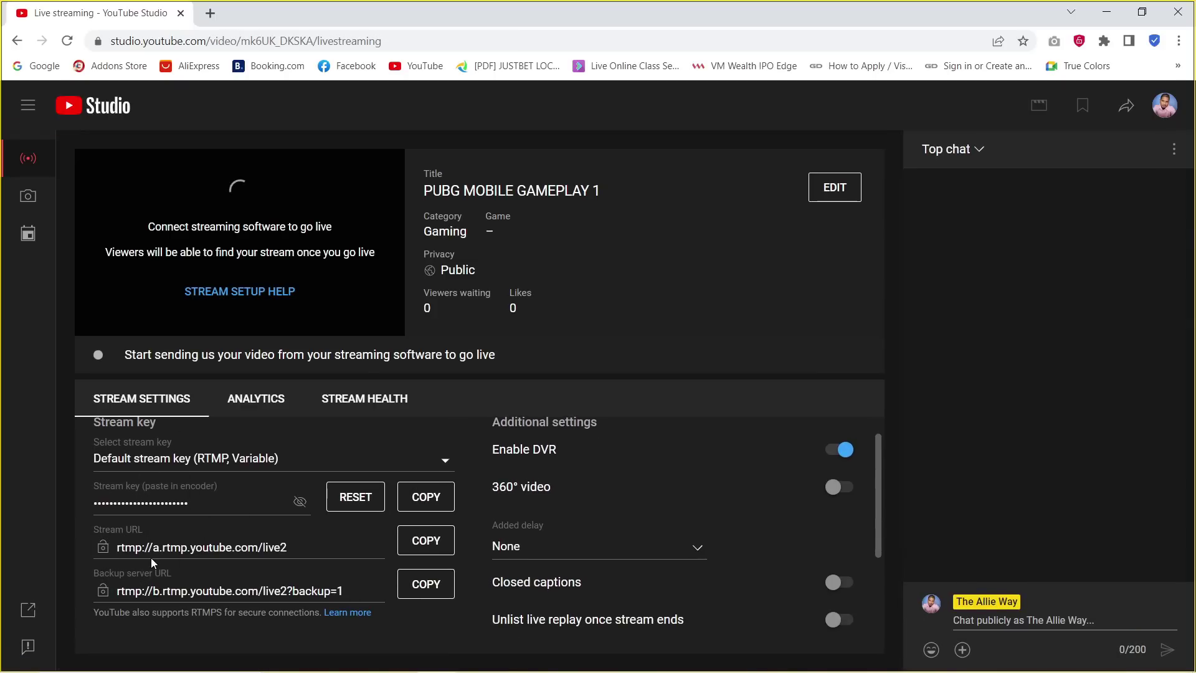
{"action": "scroll", "coordinate": [209, 470], "scroll_direction": "up", "scroll_amount": 1}
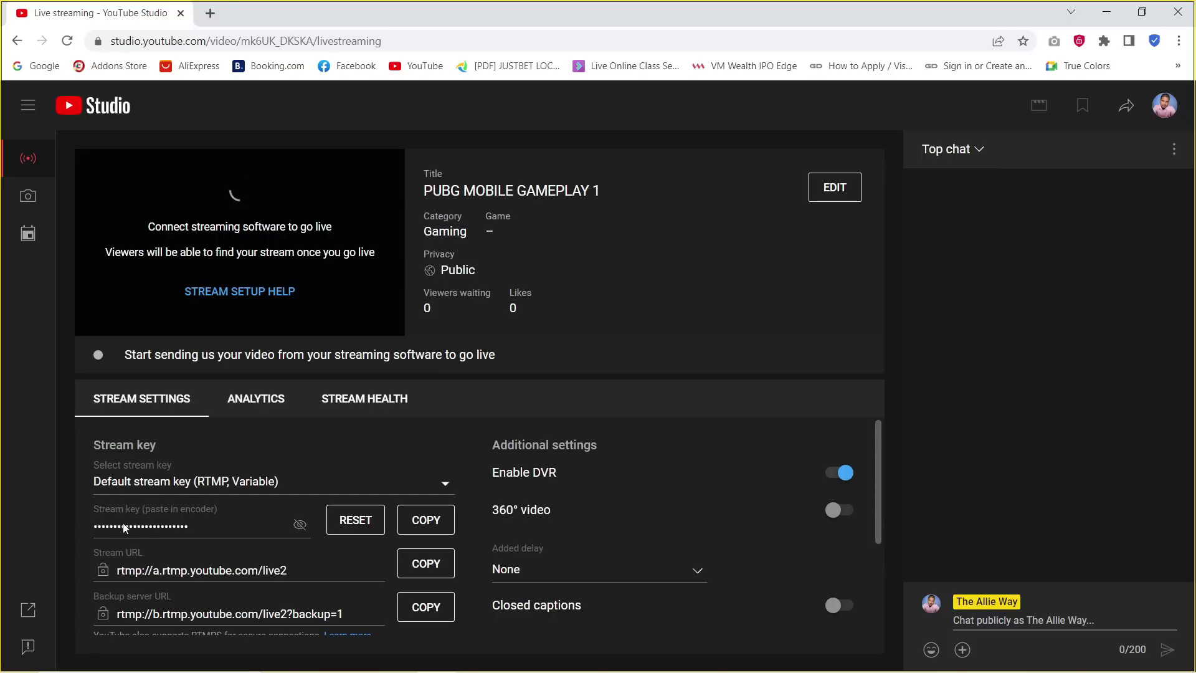
{"action": "left_click", "coordinate": [424, 524]}
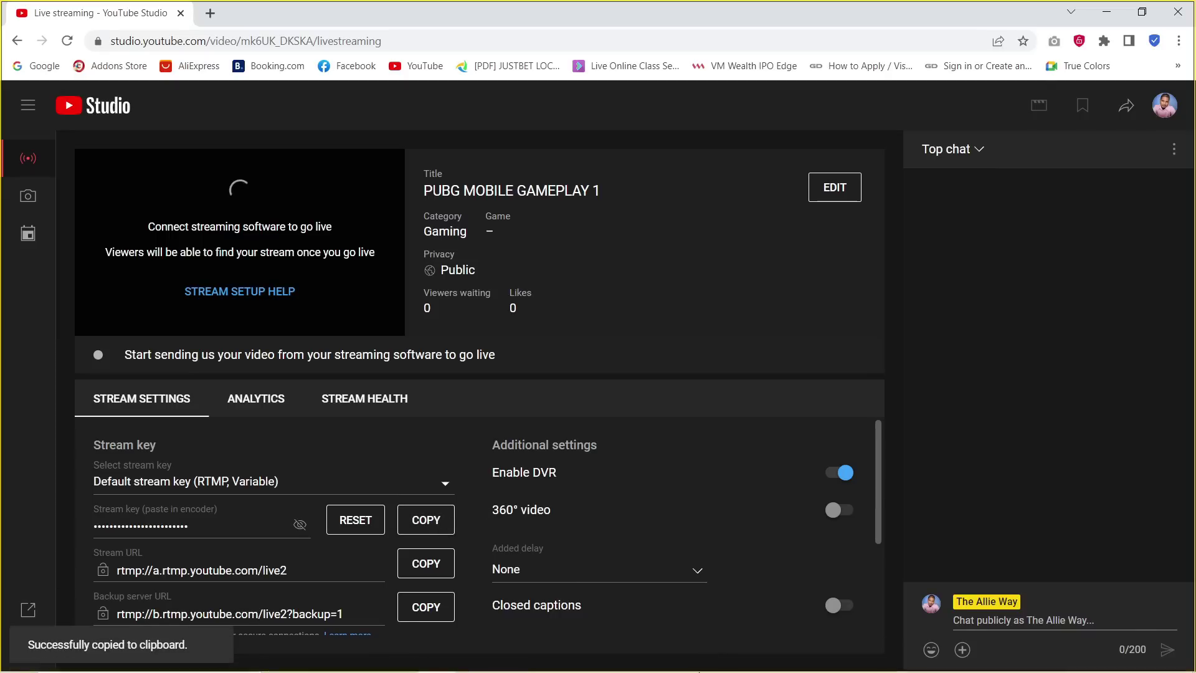
{"action": "left_click", "coordinate": [707, 658]}
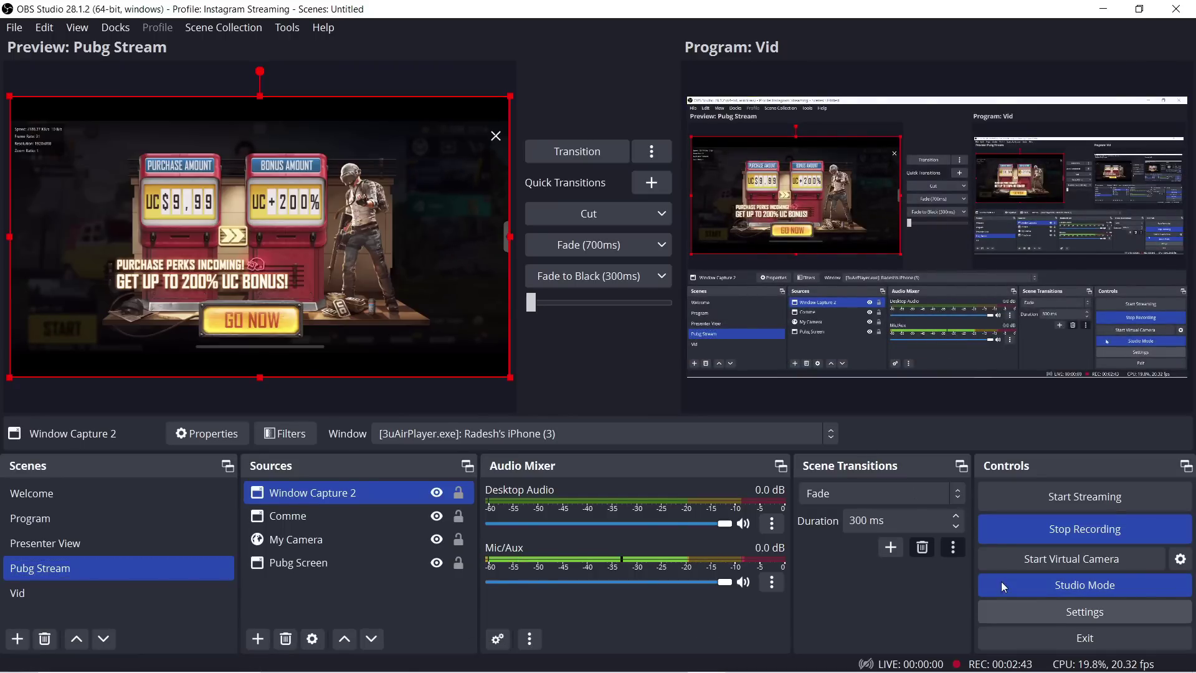
Step: Replace the YouTube - RTMPS stream key in OBS Stream settings with the copied key, then save
{"action": "left_click", "coordinate": [1021, 612]}
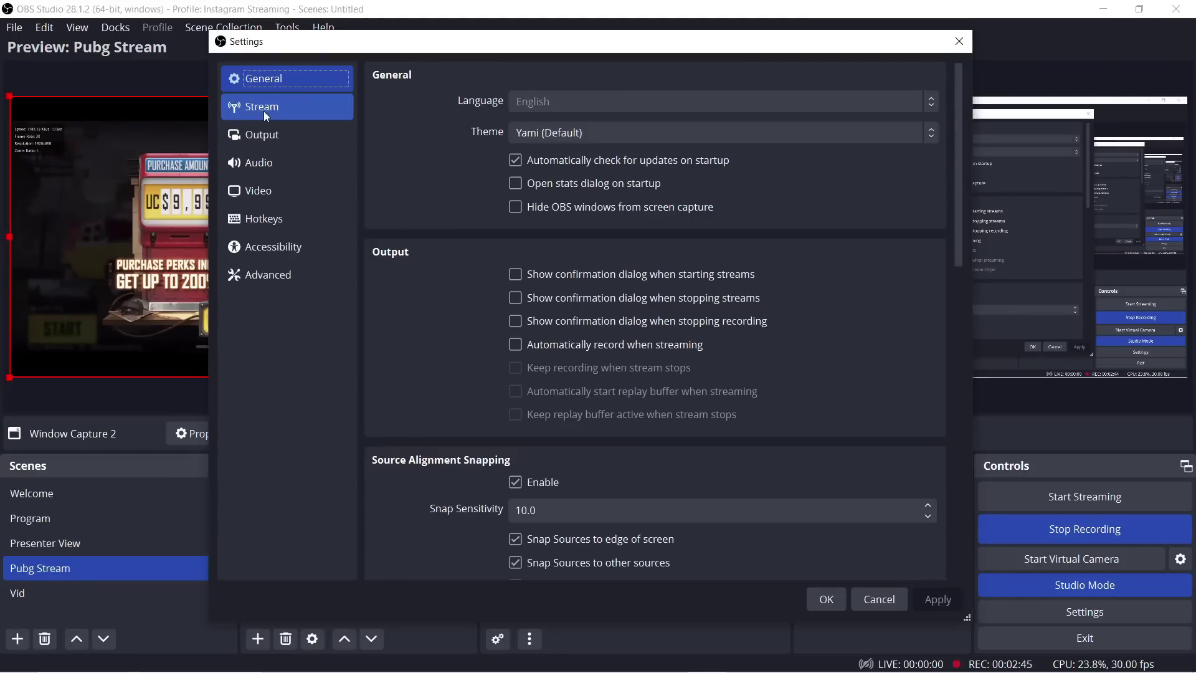
{"action": "left_click", "coordinate": [252, 104]}
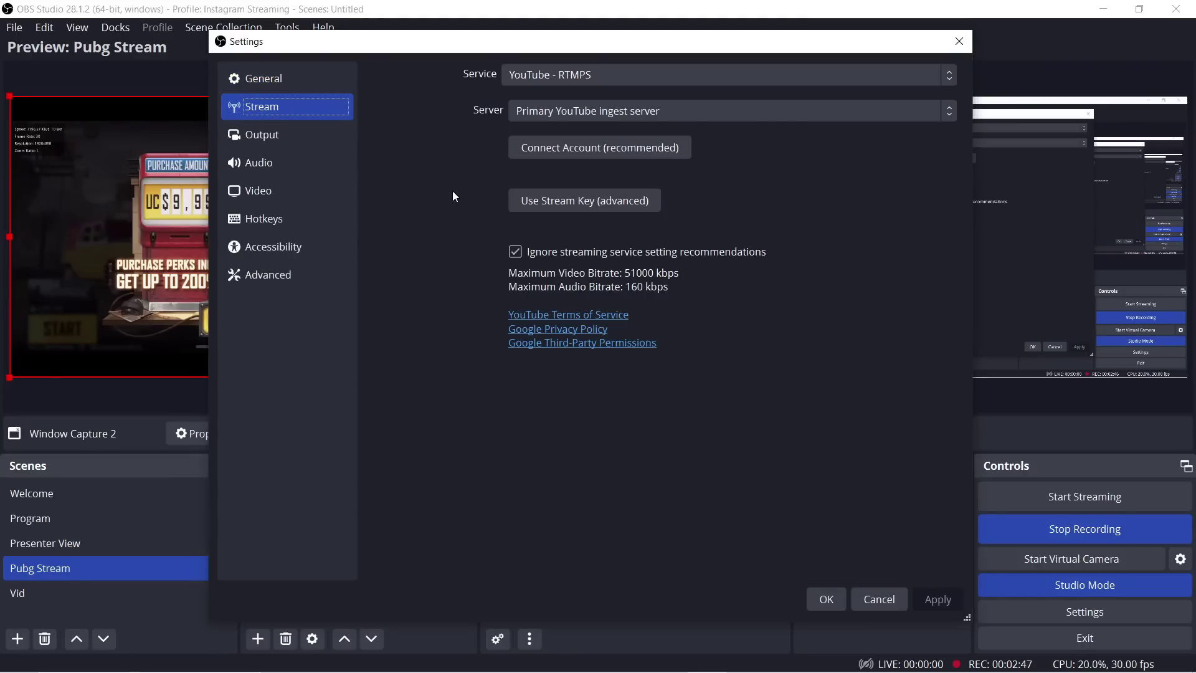
{"action": "left_click", "coordinate": [618, 71]}
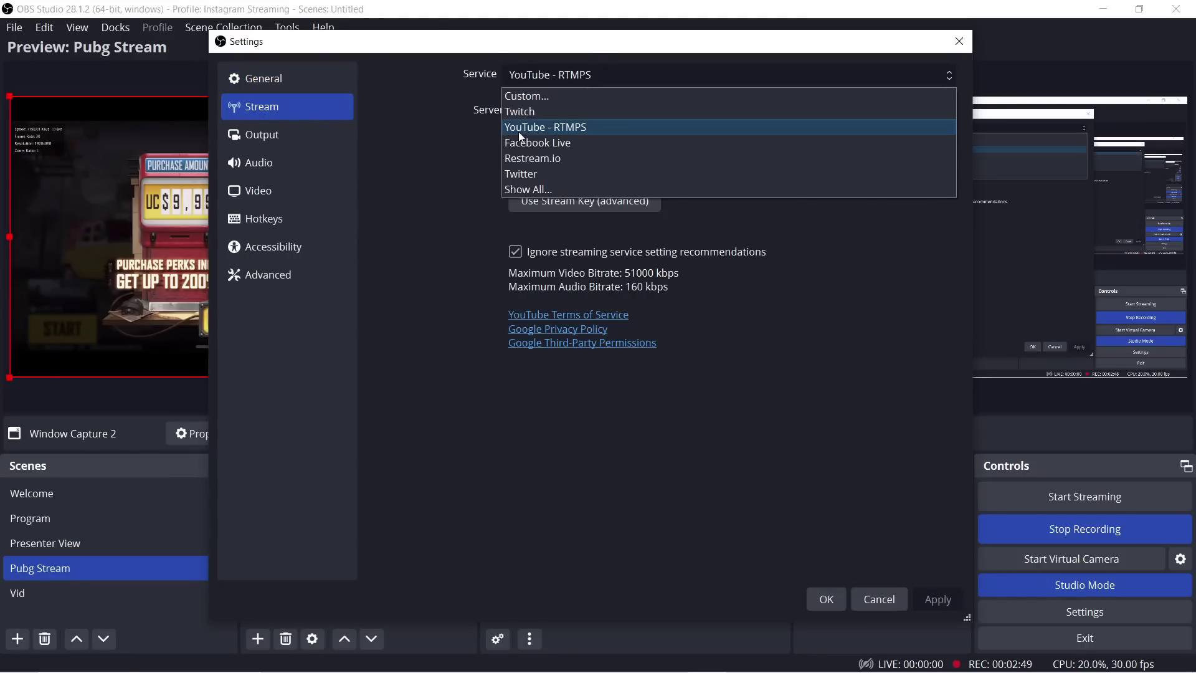
{"action": "left_click", "coordinate": [449, 138]}
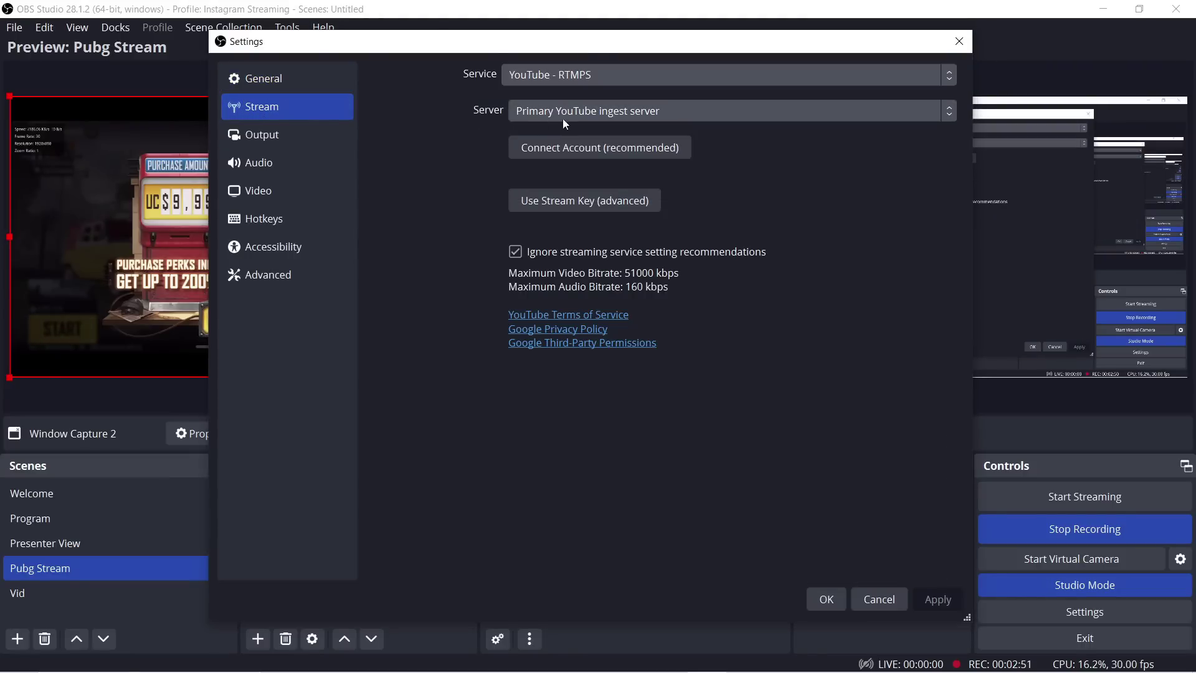
{"action": "left_click", "coordinate": [533, 203]}
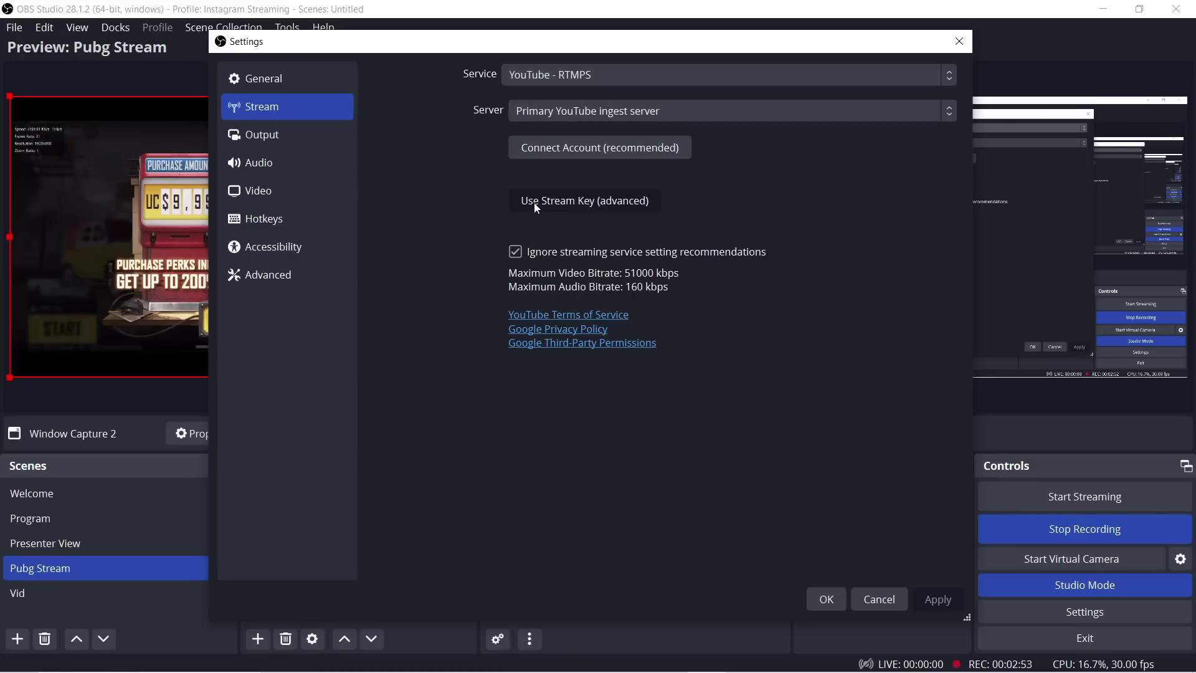
{"action": "left_click", "coordinate": [694, 148]}
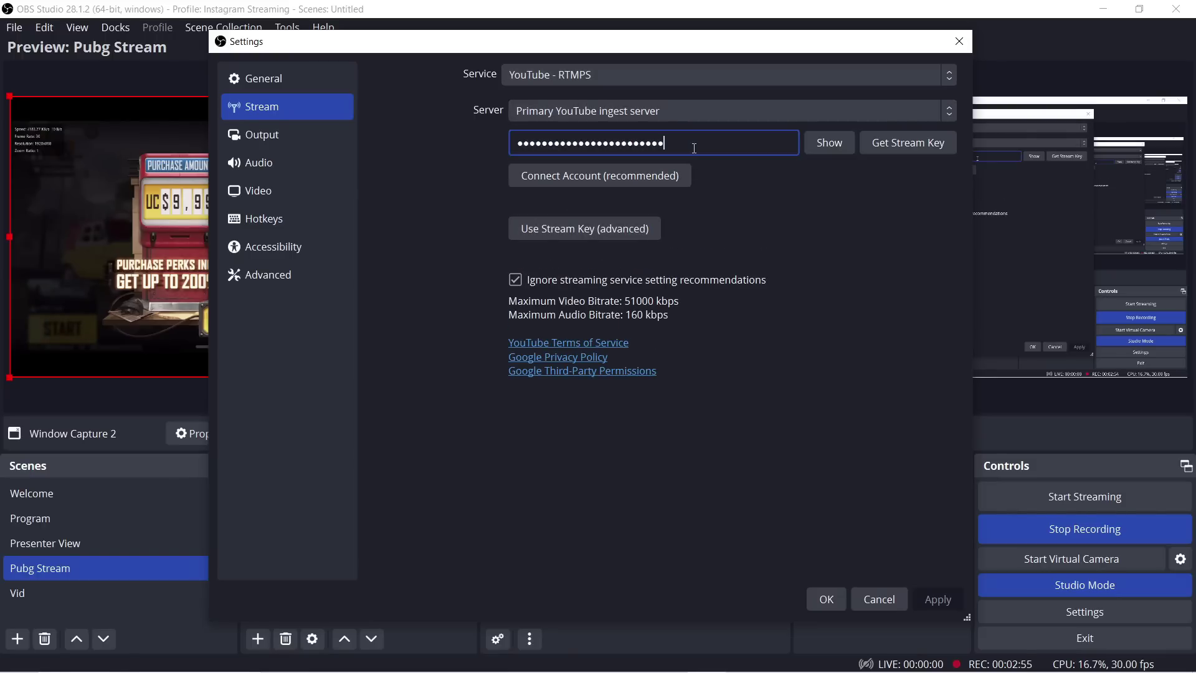
{"action": "key", "text": "ctrl+a"}
{"action": "key", "text": "ctrl+v"}
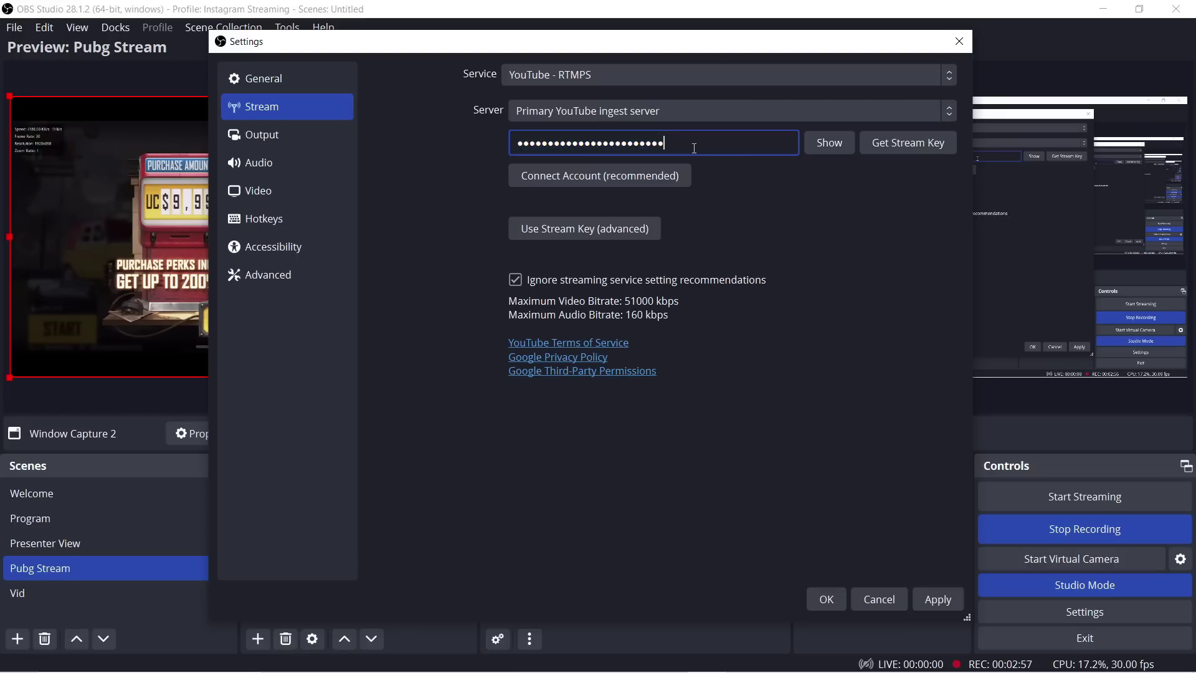
{"action": "left_click", "coordinate": [952, 589]}
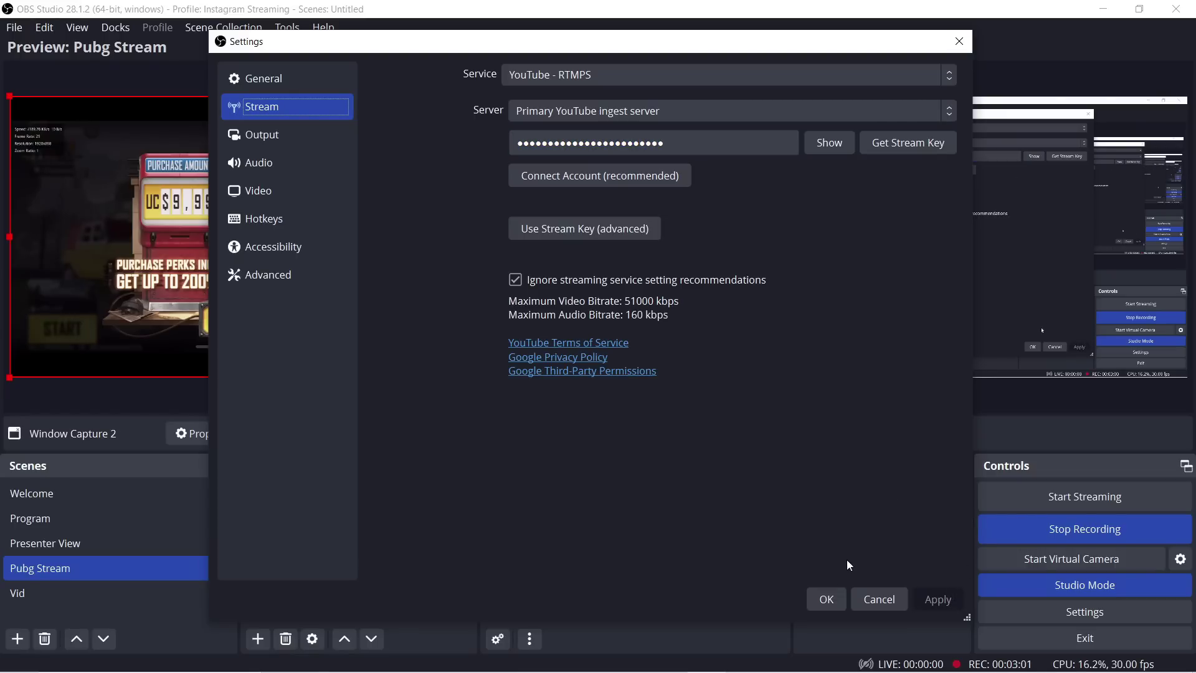
{"action": "left_click", "coordinate": [826, 600]}
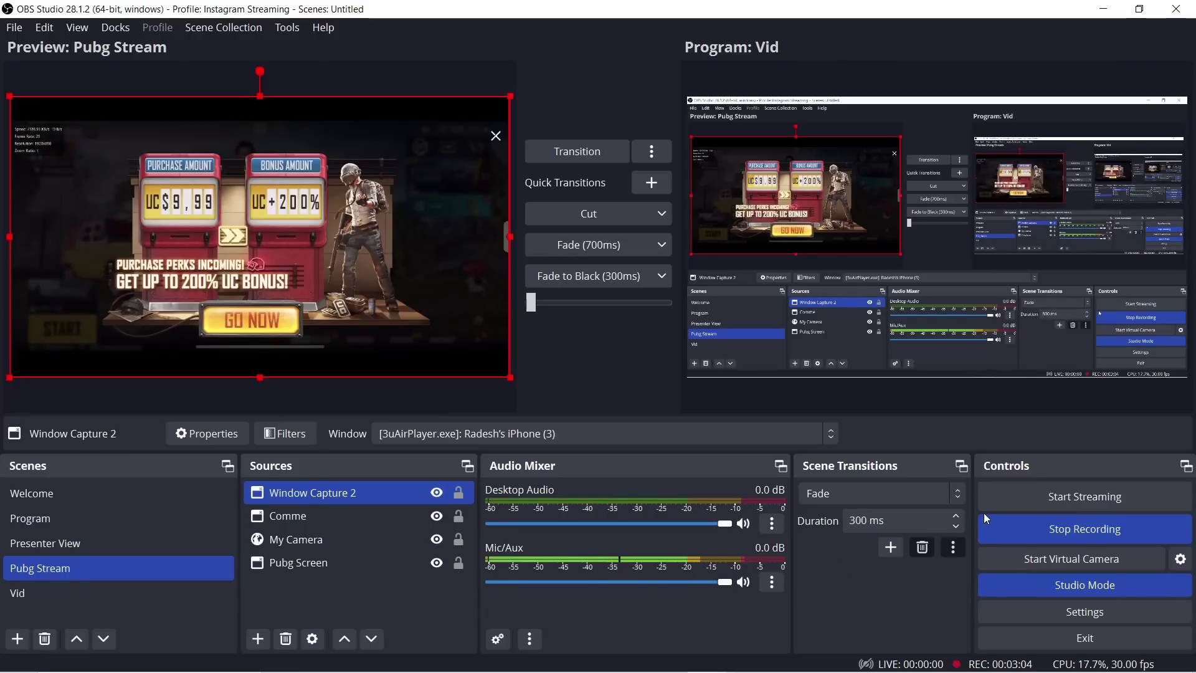
Step: Go live and confirm in YouTube Studio that PUBG MOBILE GAMEPLAY 1 streams with excellent connection
{"action": "left_click", "coordinate": [1018, 495]}
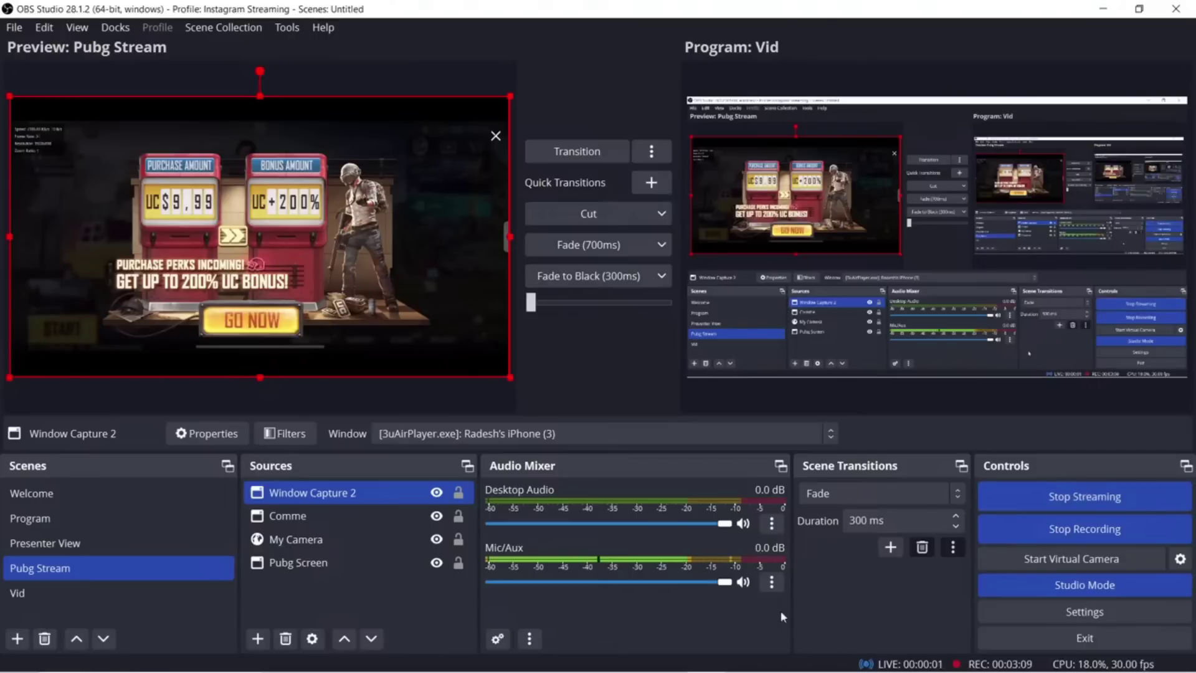
{"action": "mouse_move", "coordinate": [733, 670]}
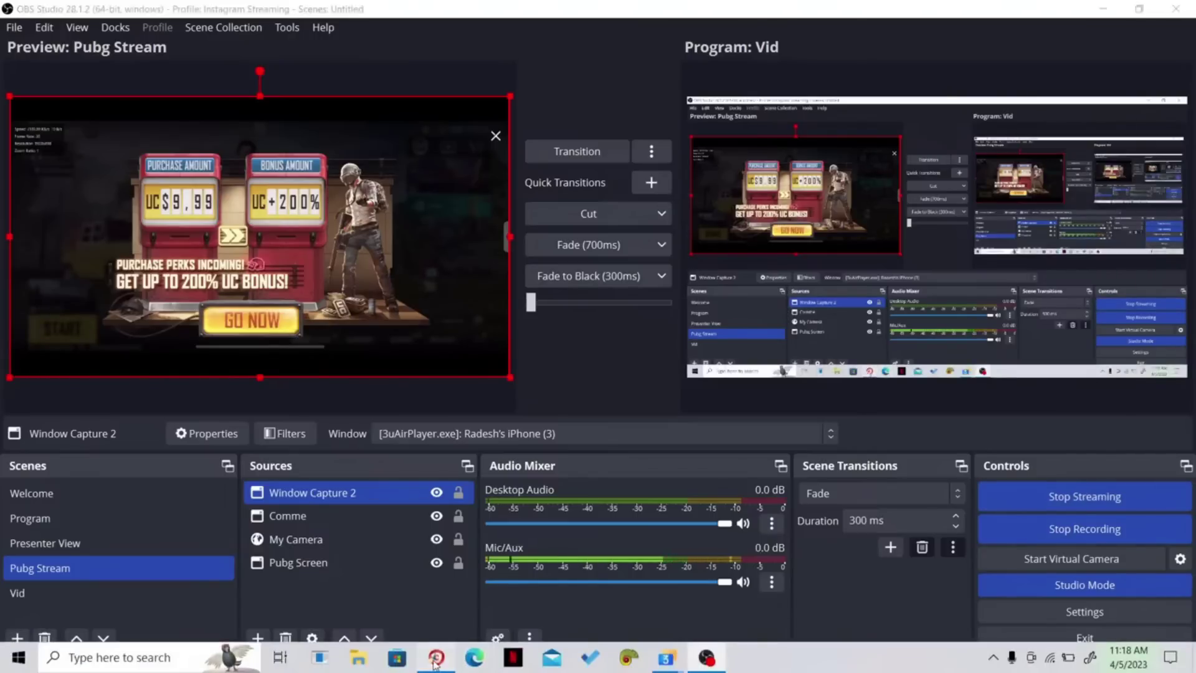
{"action": "left_click", "coordinate": [436, 657]}
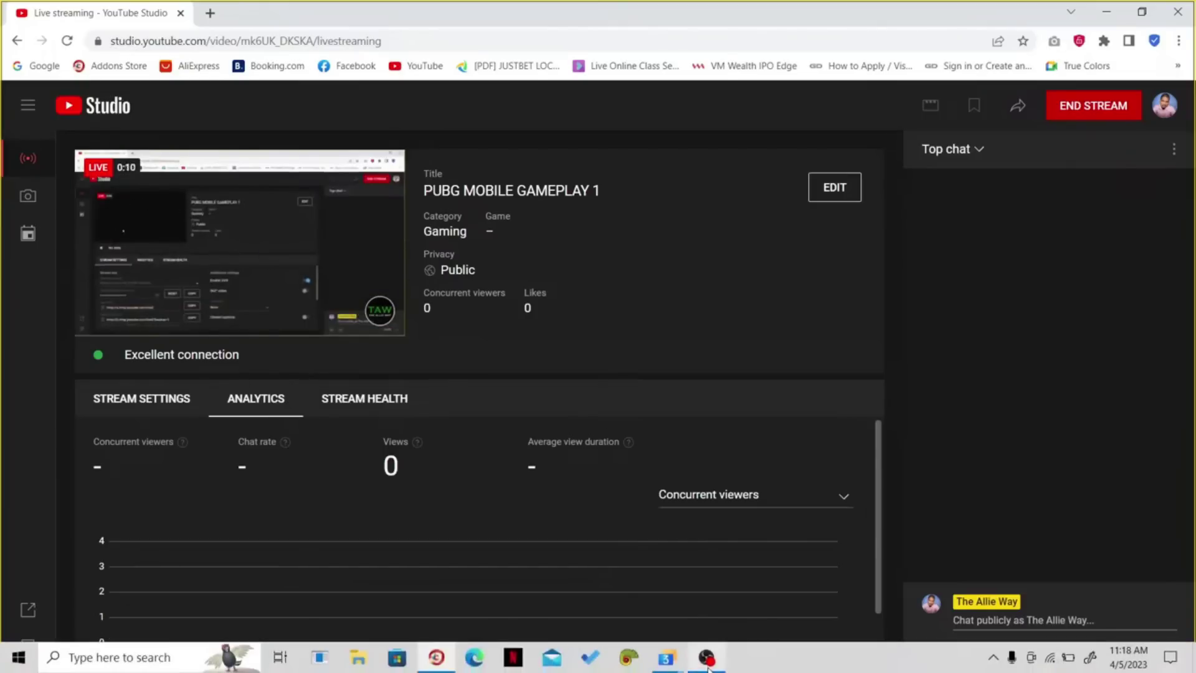
{"action": "mouse_move", "coordinate": [708, 668]}
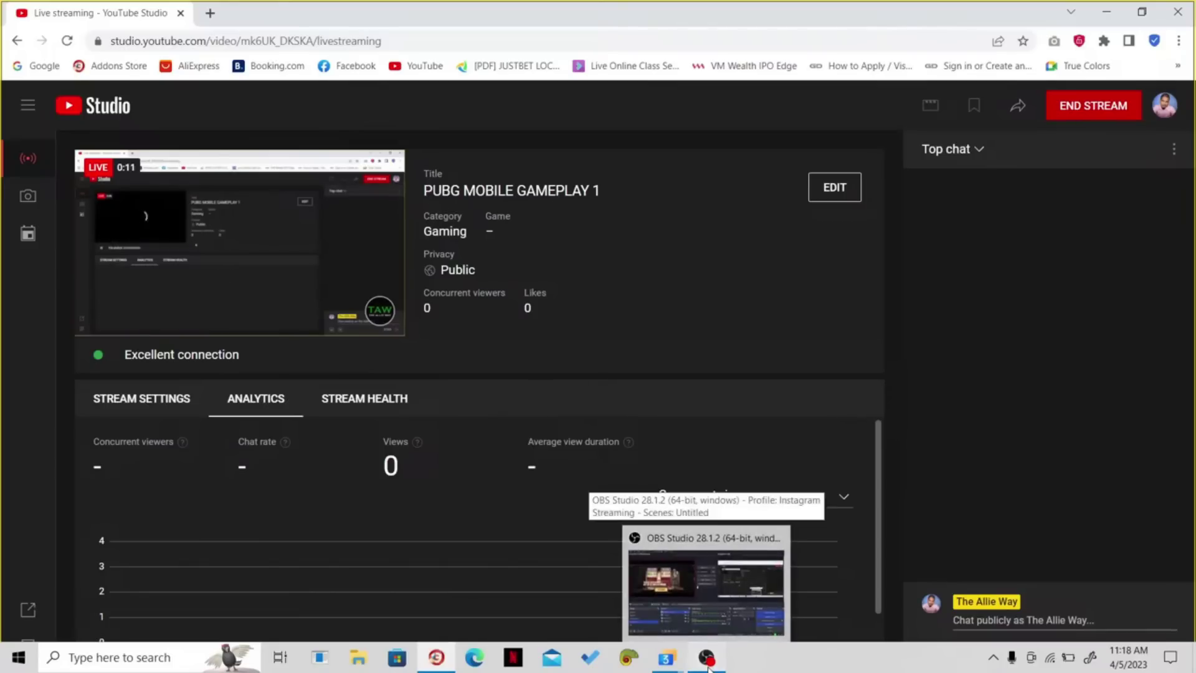
{"action": "left_click", "coordinate": [735, 559]}
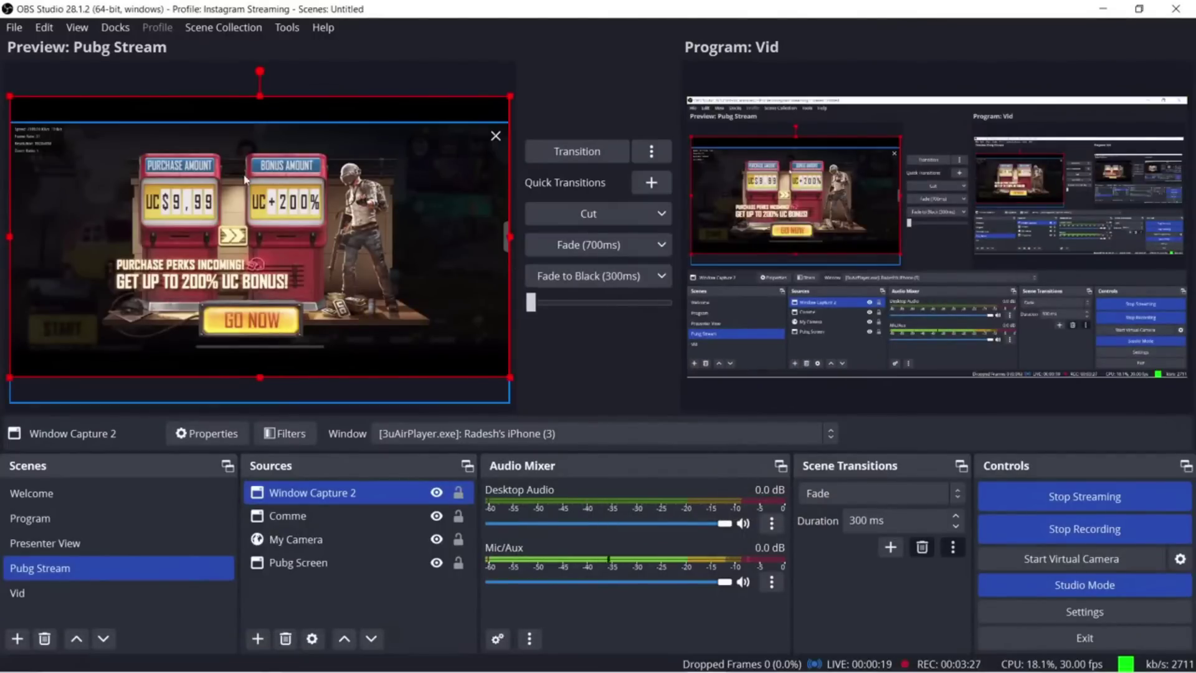